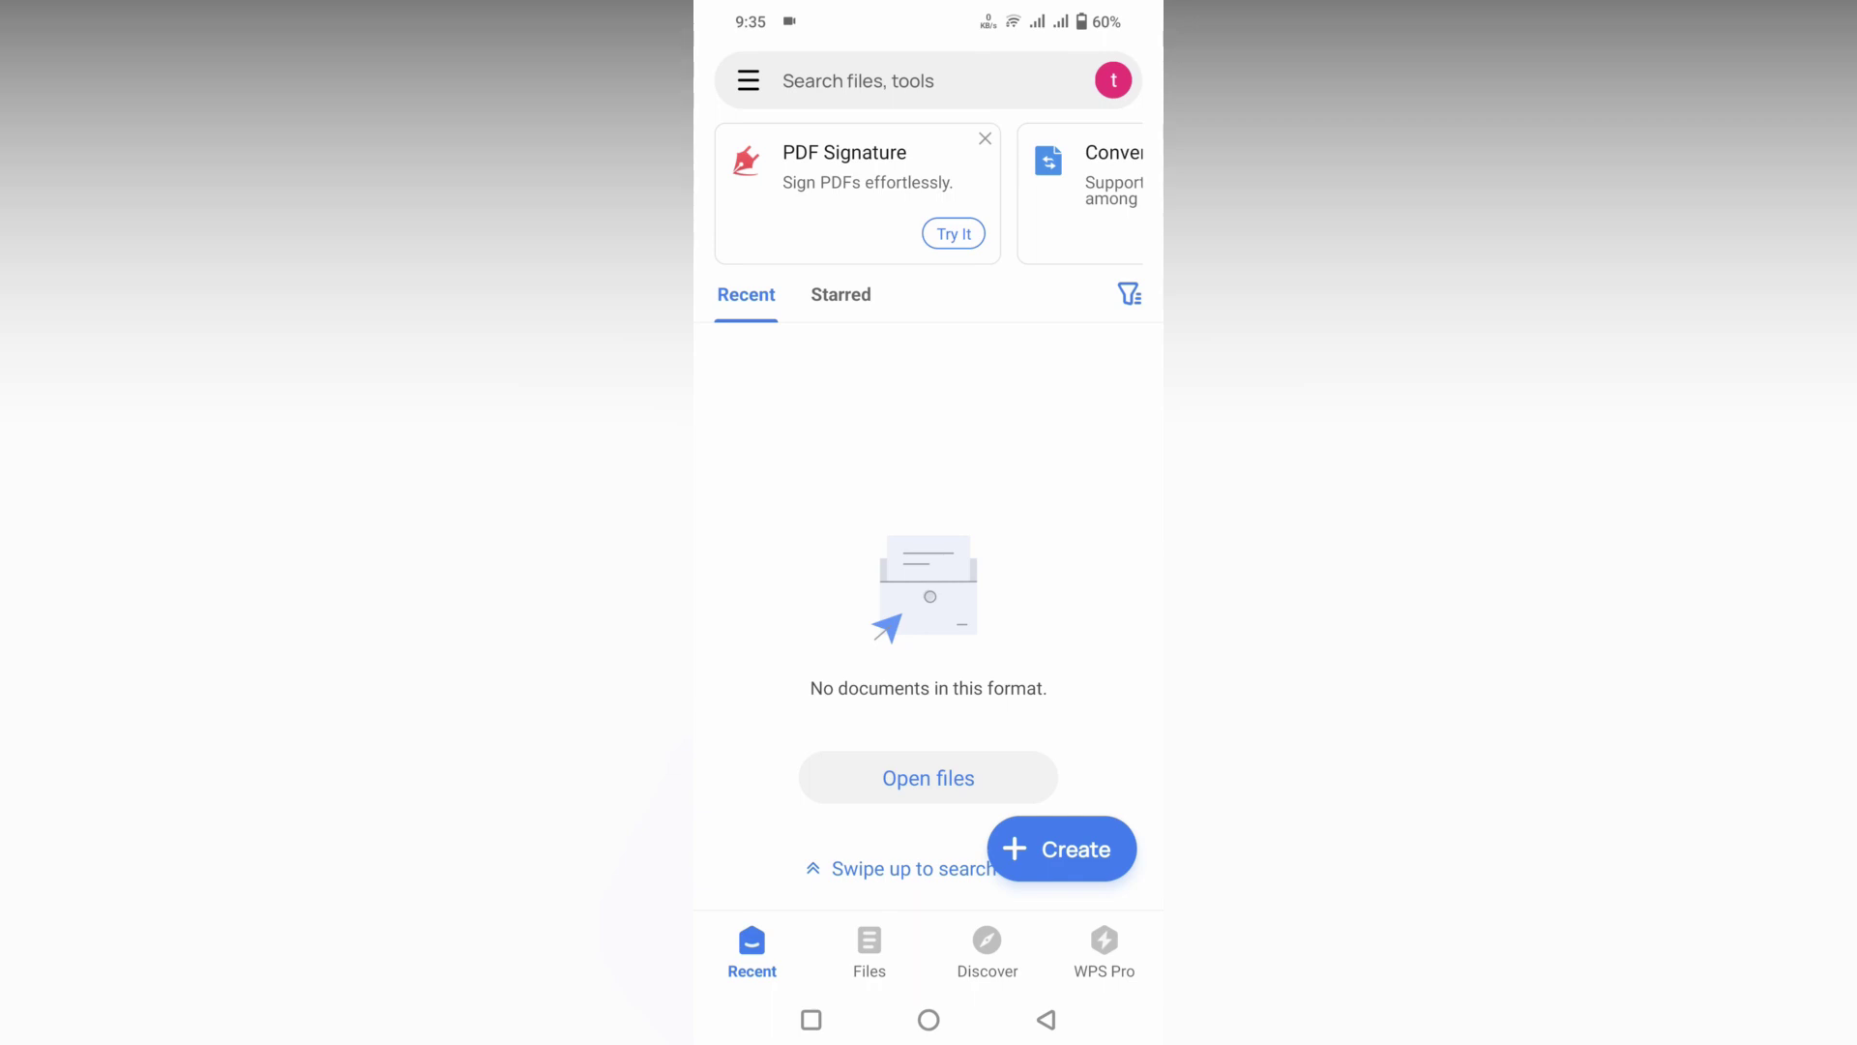
Start a new presentation from the Create menu to reach the template gallery.
{"action": "left_click", "coordinate": [1061, 850]}
{"action": "left_click", "coordinate": [877, 675]}
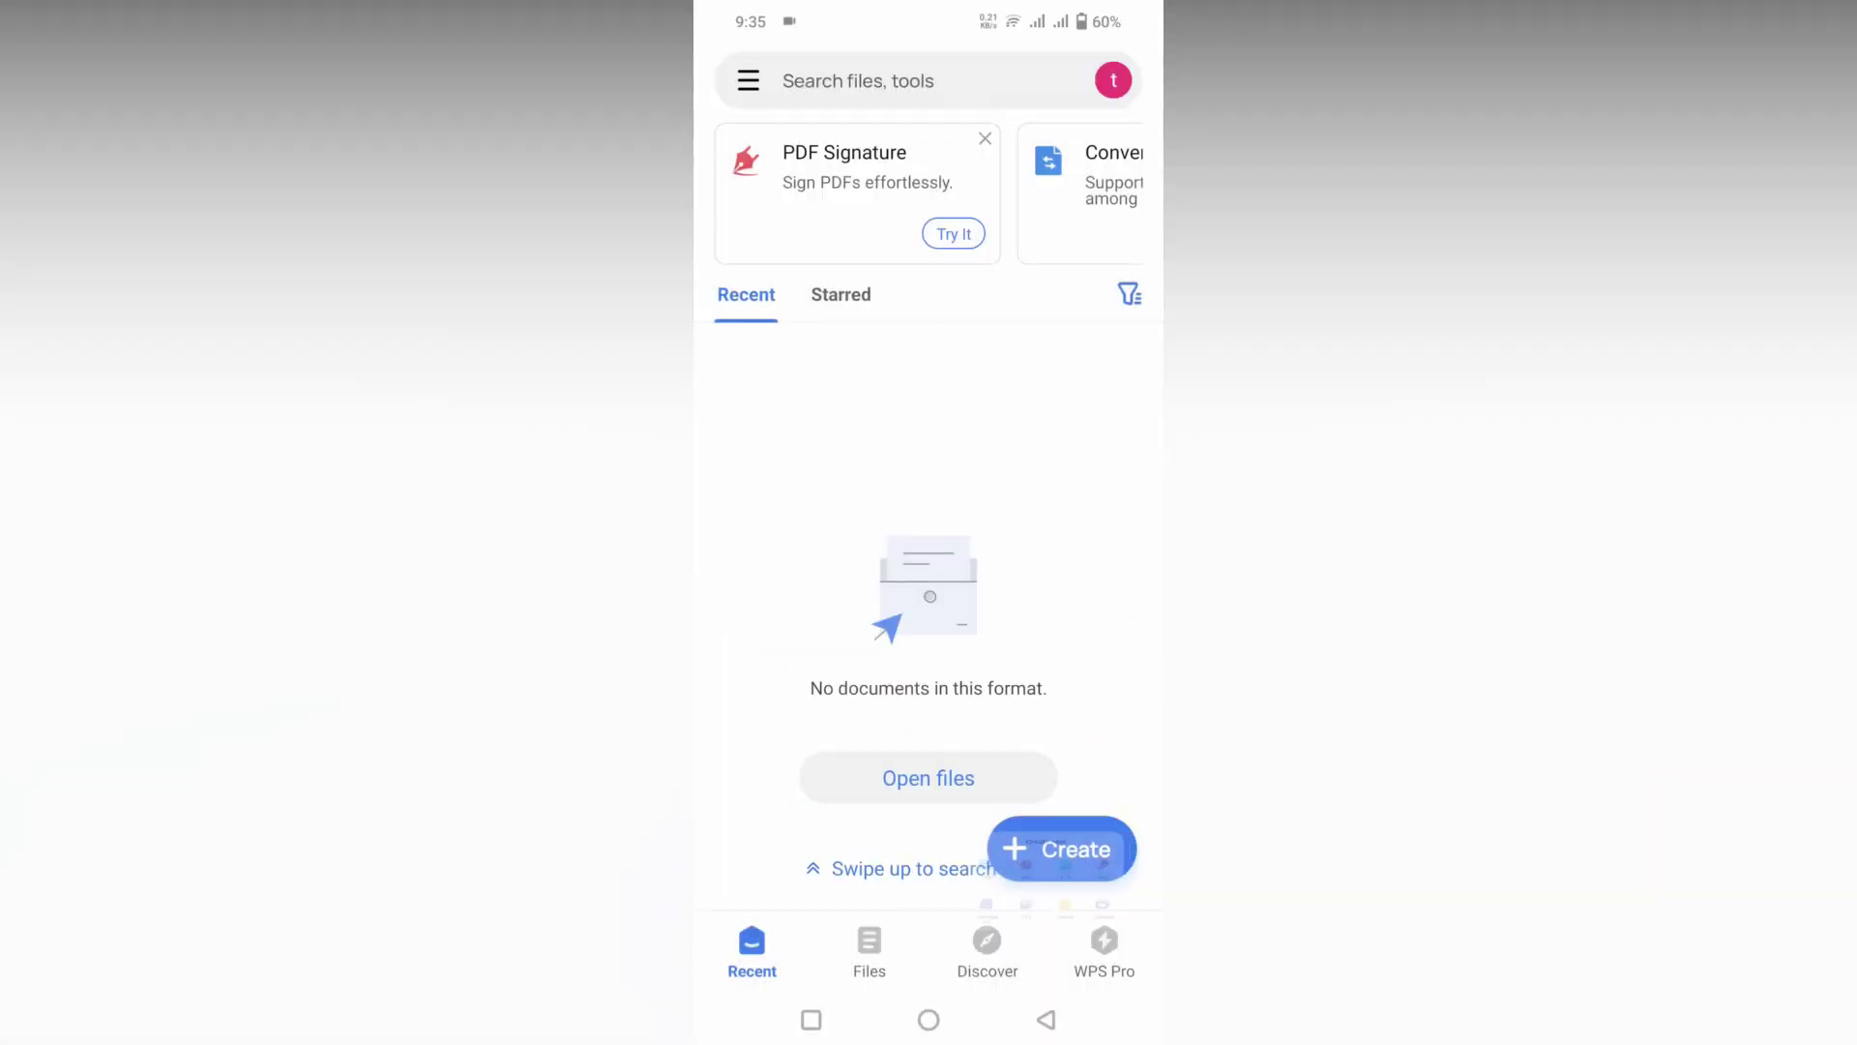
{"action": "scroll", "coordinate": [929, 581], "scroll_direction": "down", "scroll_amount": 3}
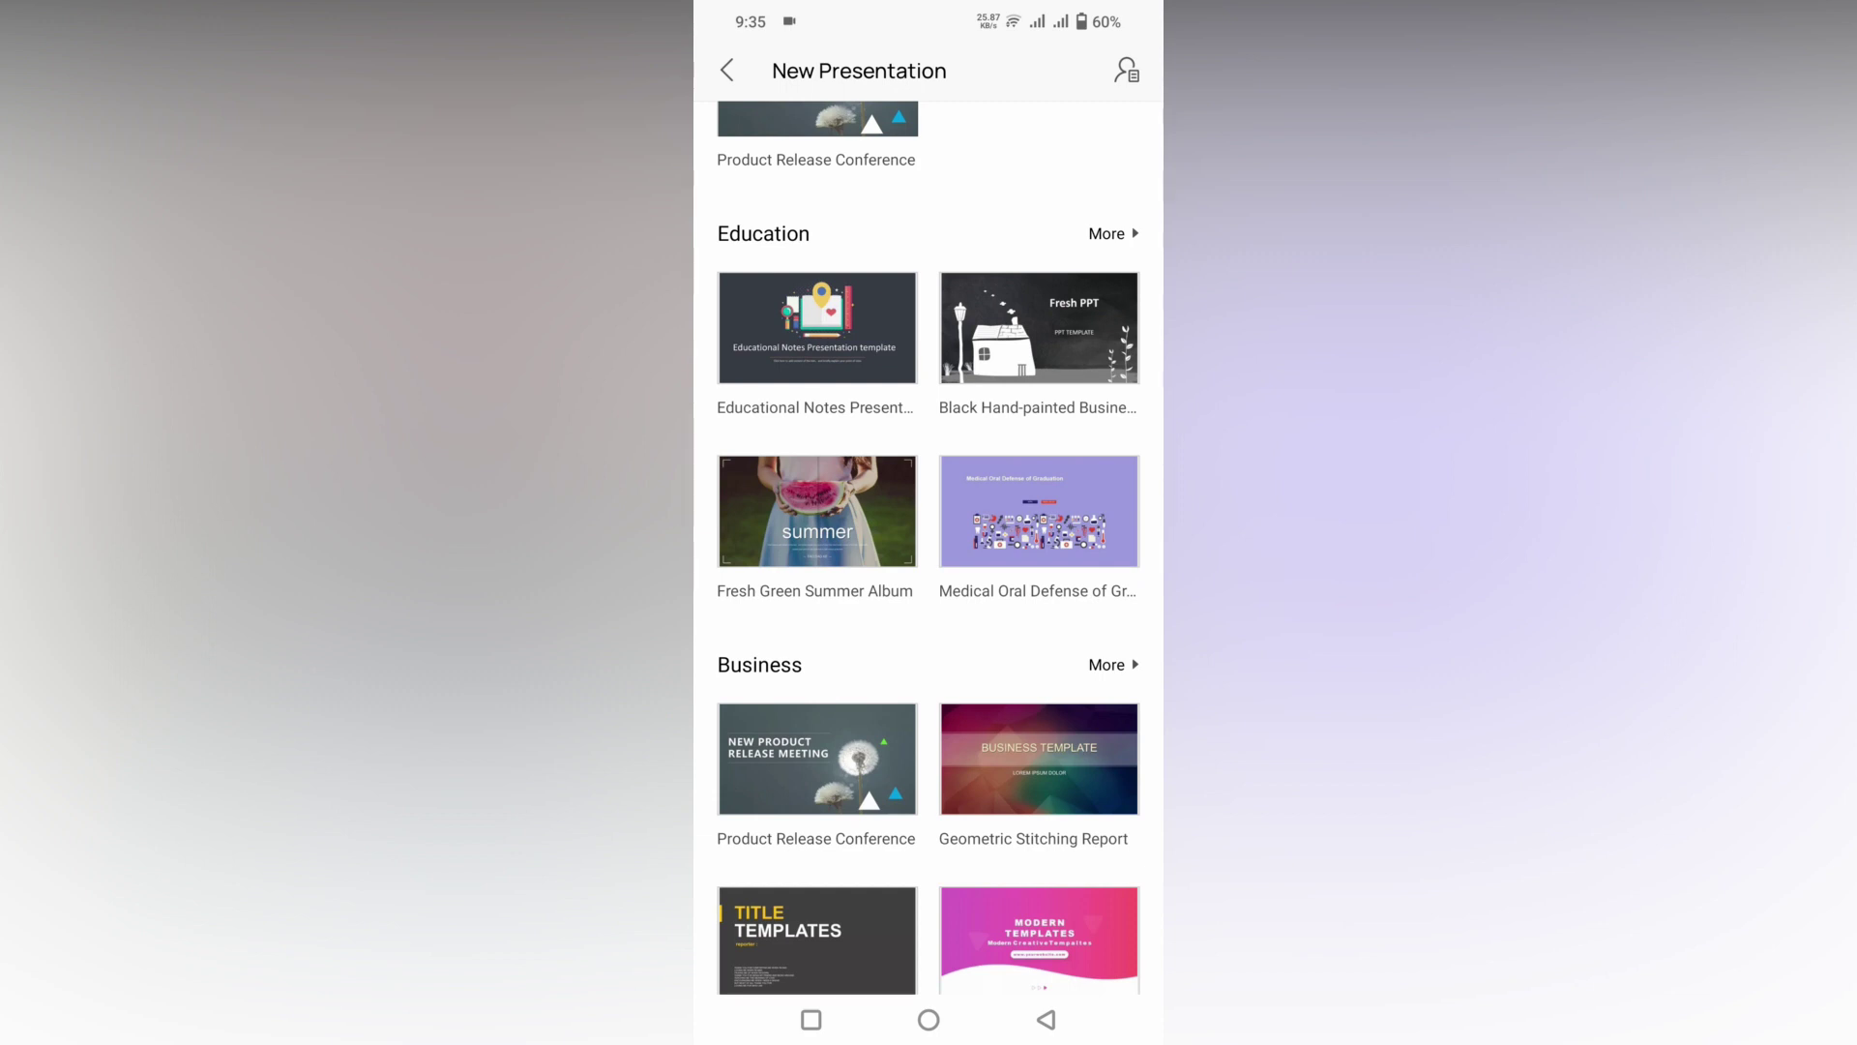
{"action": "scroll", "coordinate": [929, 581], "scroll_direction": "down", "scroll_amount": 5}
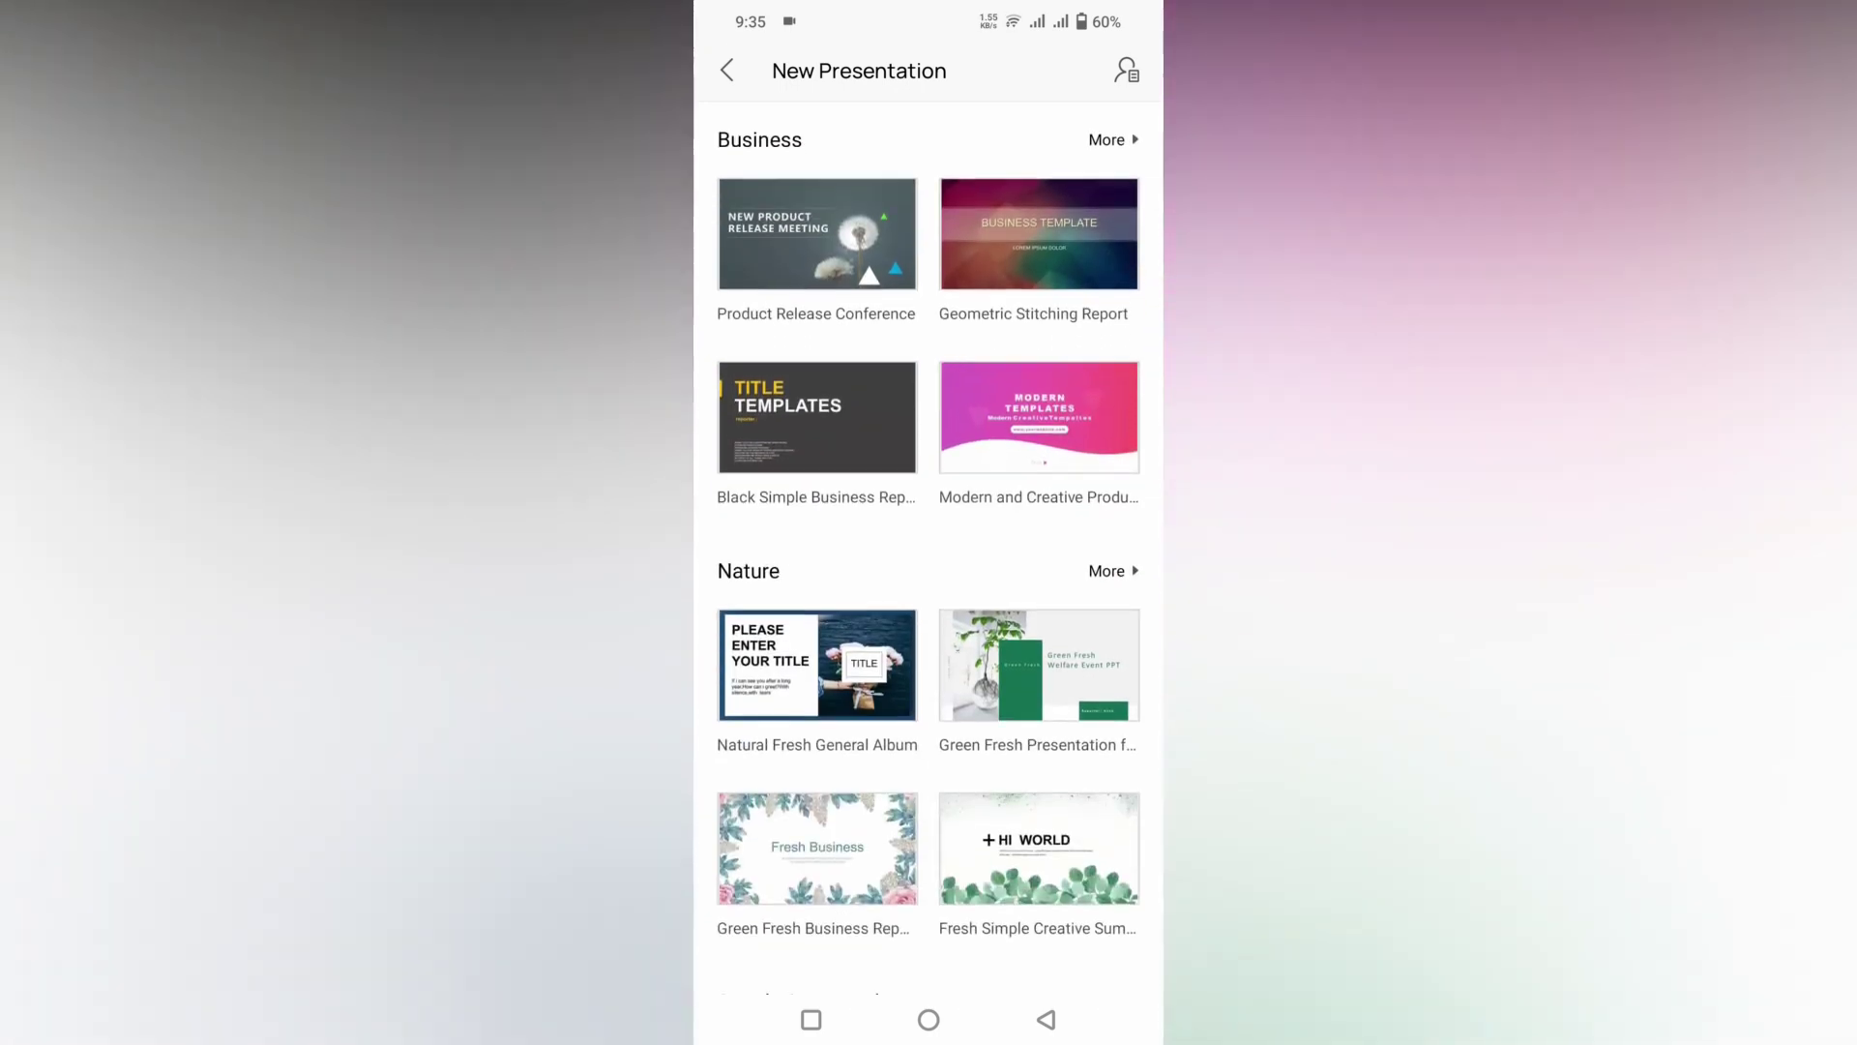
{"action": "scroll", "coordinate": [929, 580], "scroll_direction": "down", "scroll_amount": 3}
{"action": "scroll", "coordinate": [928, 581], "scroll_direction": "down", "scroll_amount": 3}
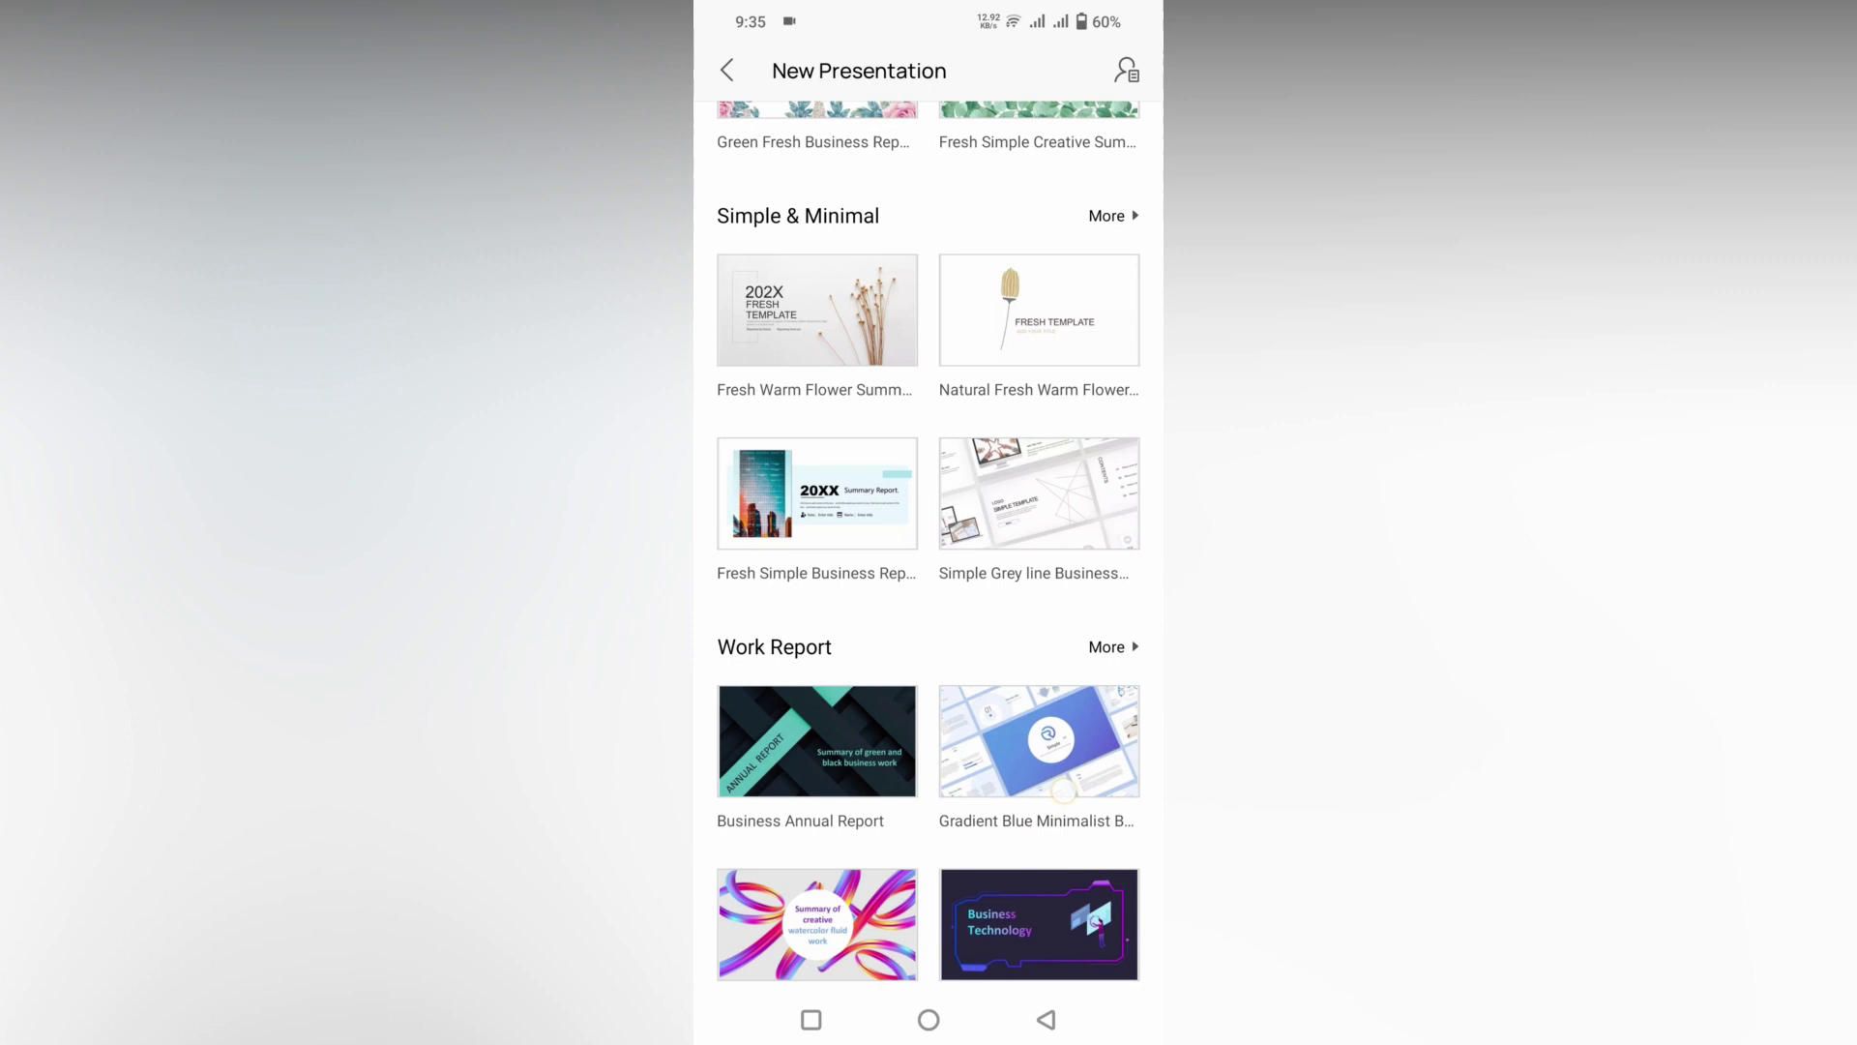
{"action": "scroll", "coordinate": [929, 581], "scroll_direction": "down", "scroll_amount": 3}
{"action": "scroll", "coordinate": [928, 581], "scroll_direction": "down", "scroll_amount": 2}
{"action": "scroll", "coordinate": [929, 580], "scroll_direction": "up", "scroll_amount": 2}
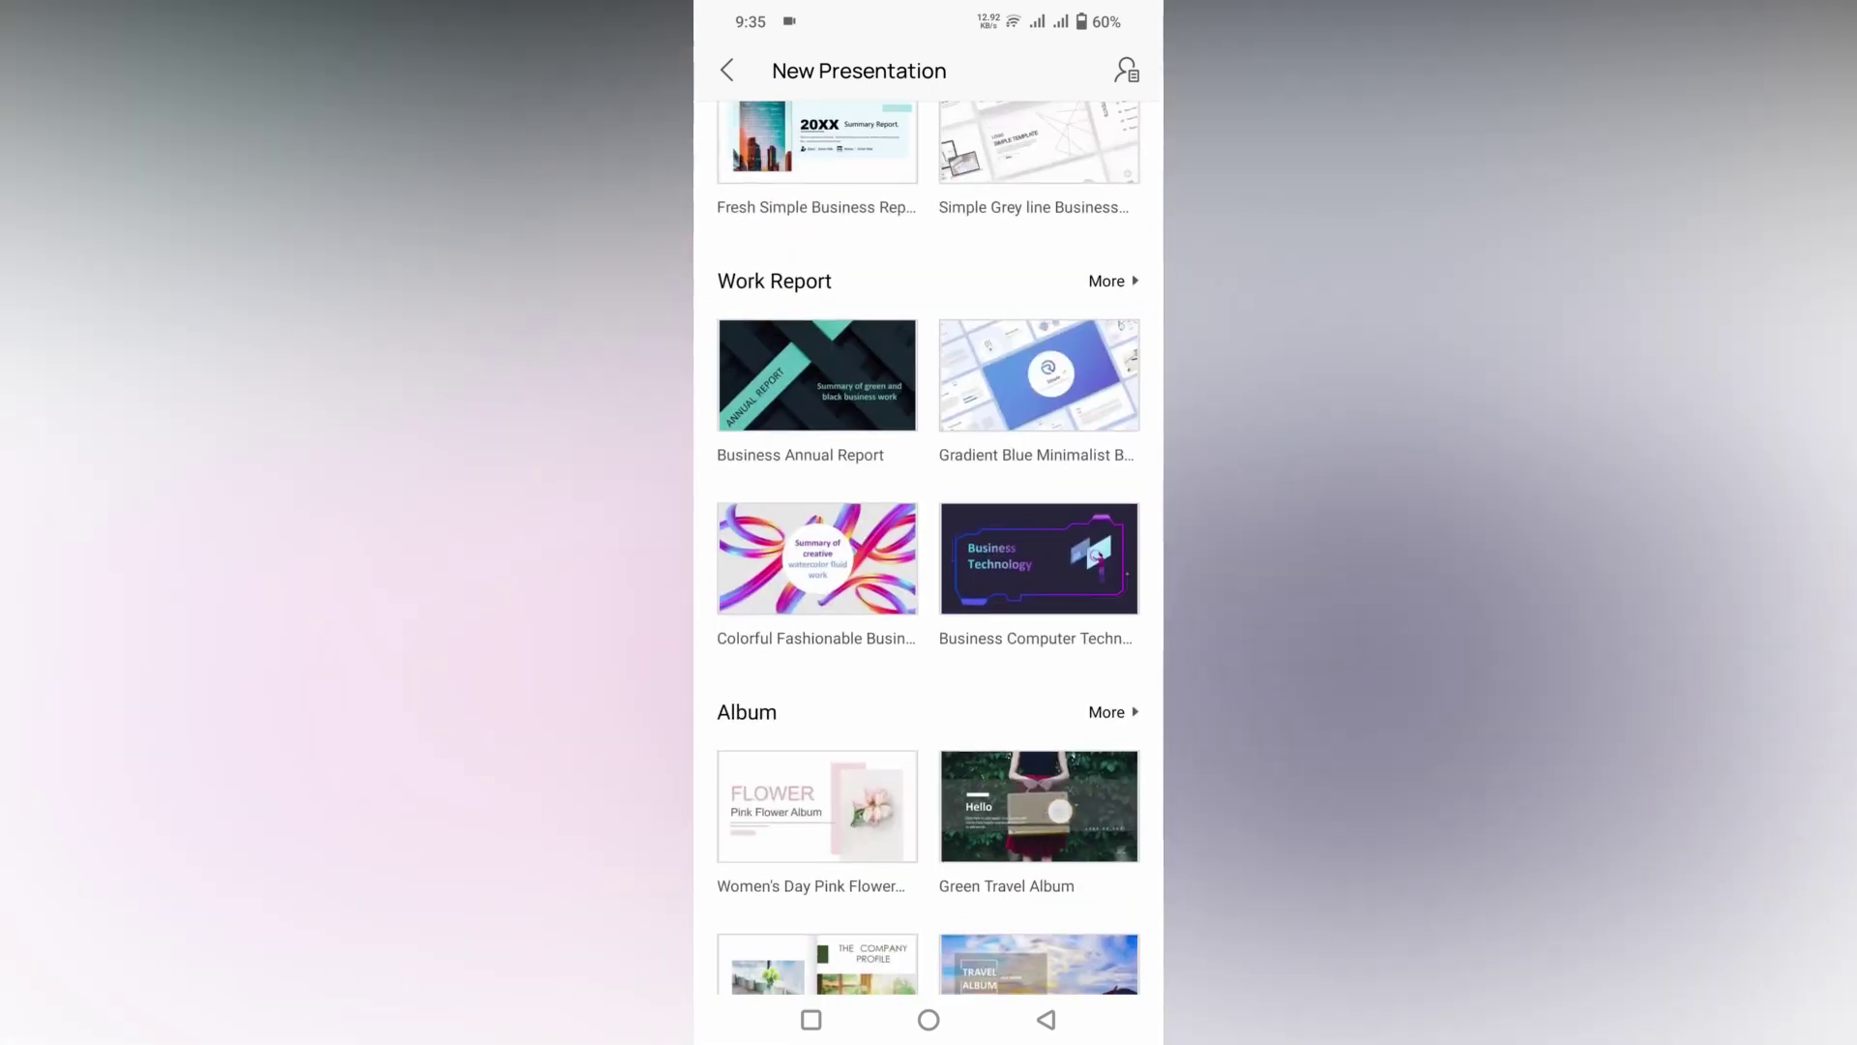
{"action": "scroll", "coordinate": [928, 580], "scroll_direction": "down", "scroll_amount": 2}
{"action": "scroll", "coordinate": [928, 581], "scroll_direction": "down", "scroll_amount": 2}
{"action": "scroll", "coordinate": [930, 581], "scroll_direction": "up", "scroll_amount": 3}
{"action": "scroll", "coordinate": [929, 581], "scroll_direction": "up", "scroll_amount": 4}
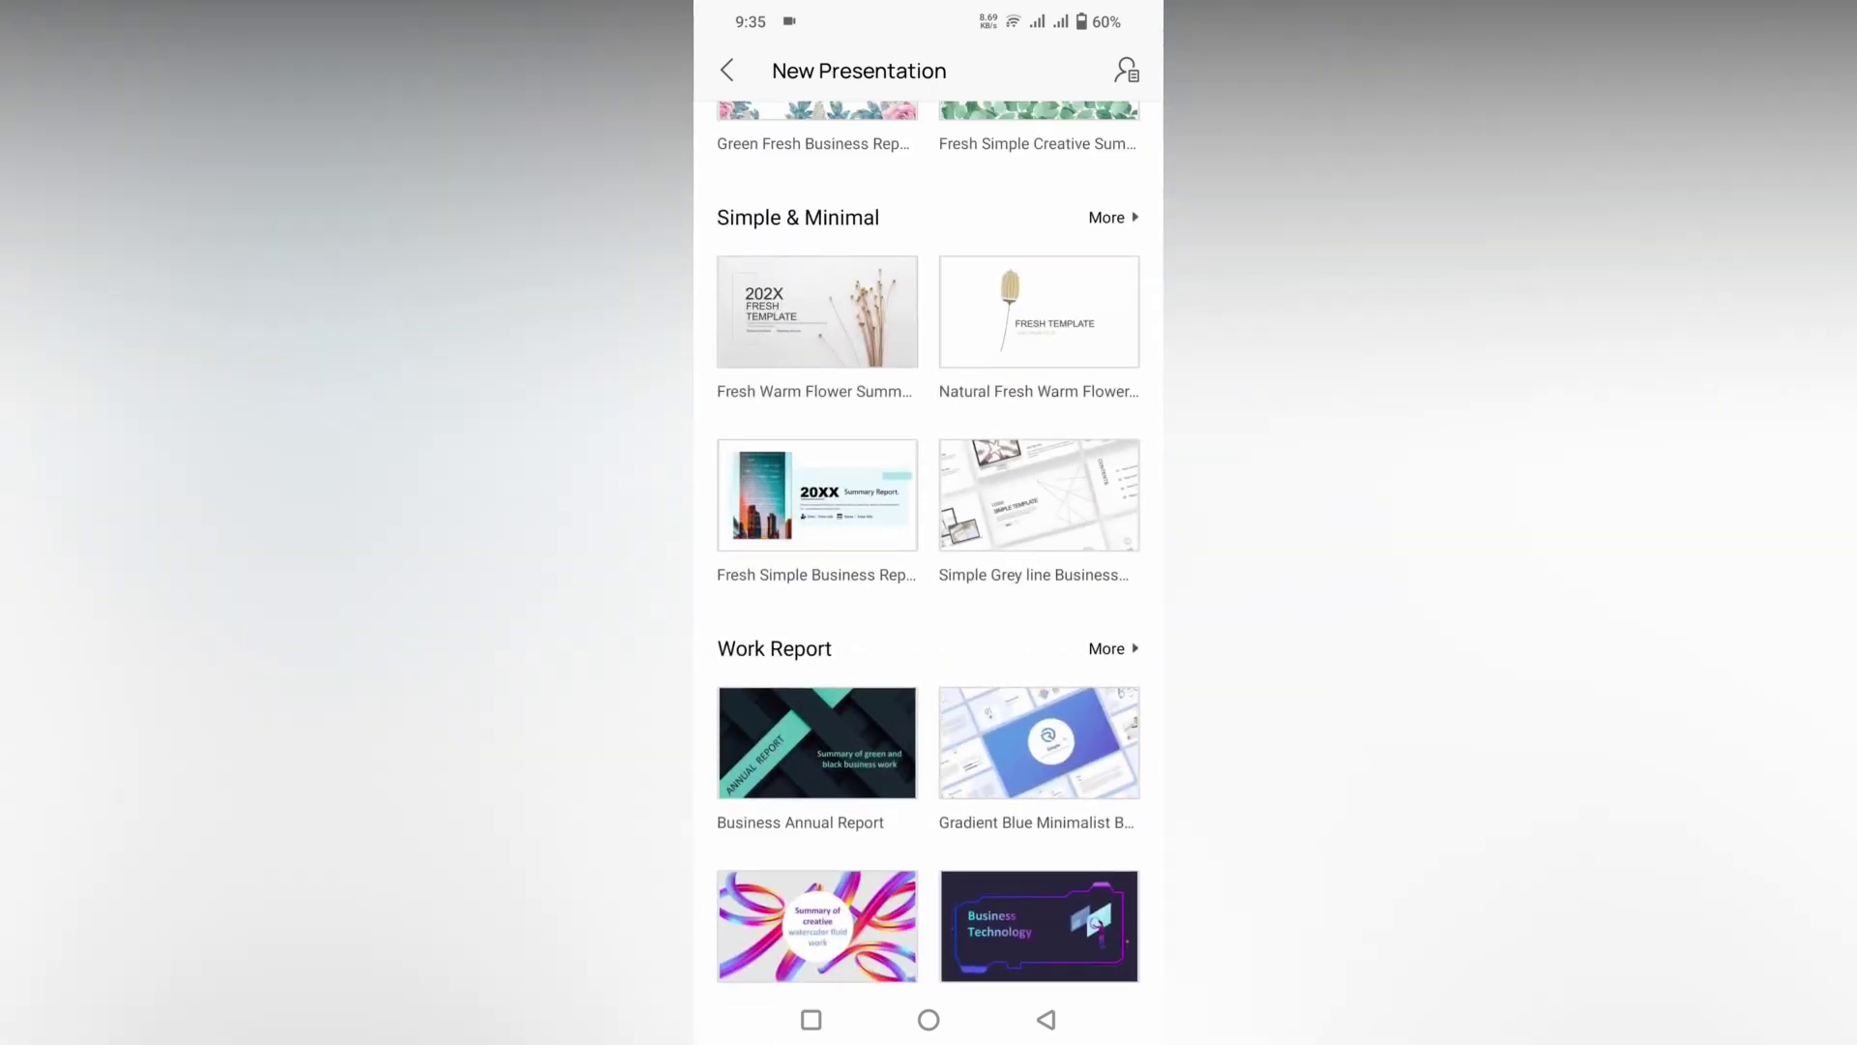
{"action": "scroll", "coordinate": [930, 582], "scroll_direction": "up", "scroll_amount": 2}
Show the full Simple & Minimal template list via More.
{"action": "left_click", "coordinate": [1113, 425]}
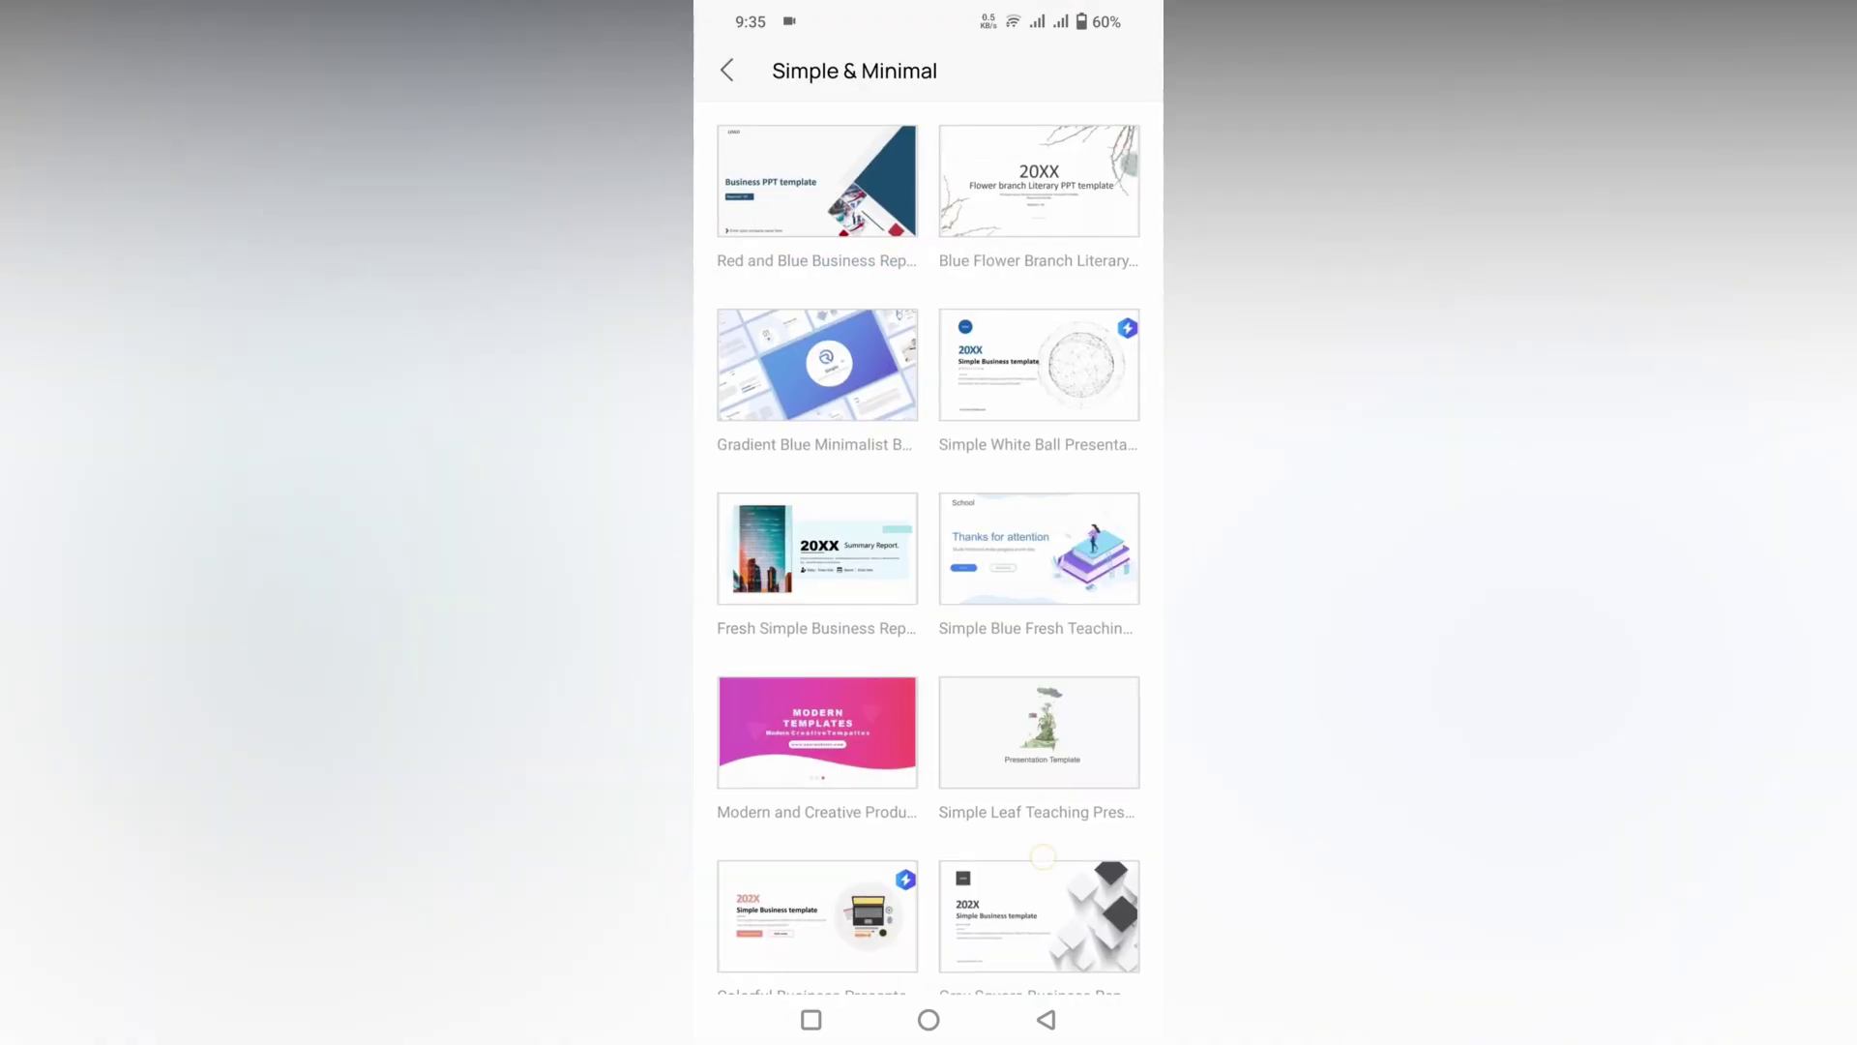
{"action": "scroll", "coordinate": [929, 551], "scroll_direction": "down", "scroll_amount": 2}
{"action": "scroll", "coordinate": [929, 552], "scroll_direction": "up", "scroll_amount": 2}
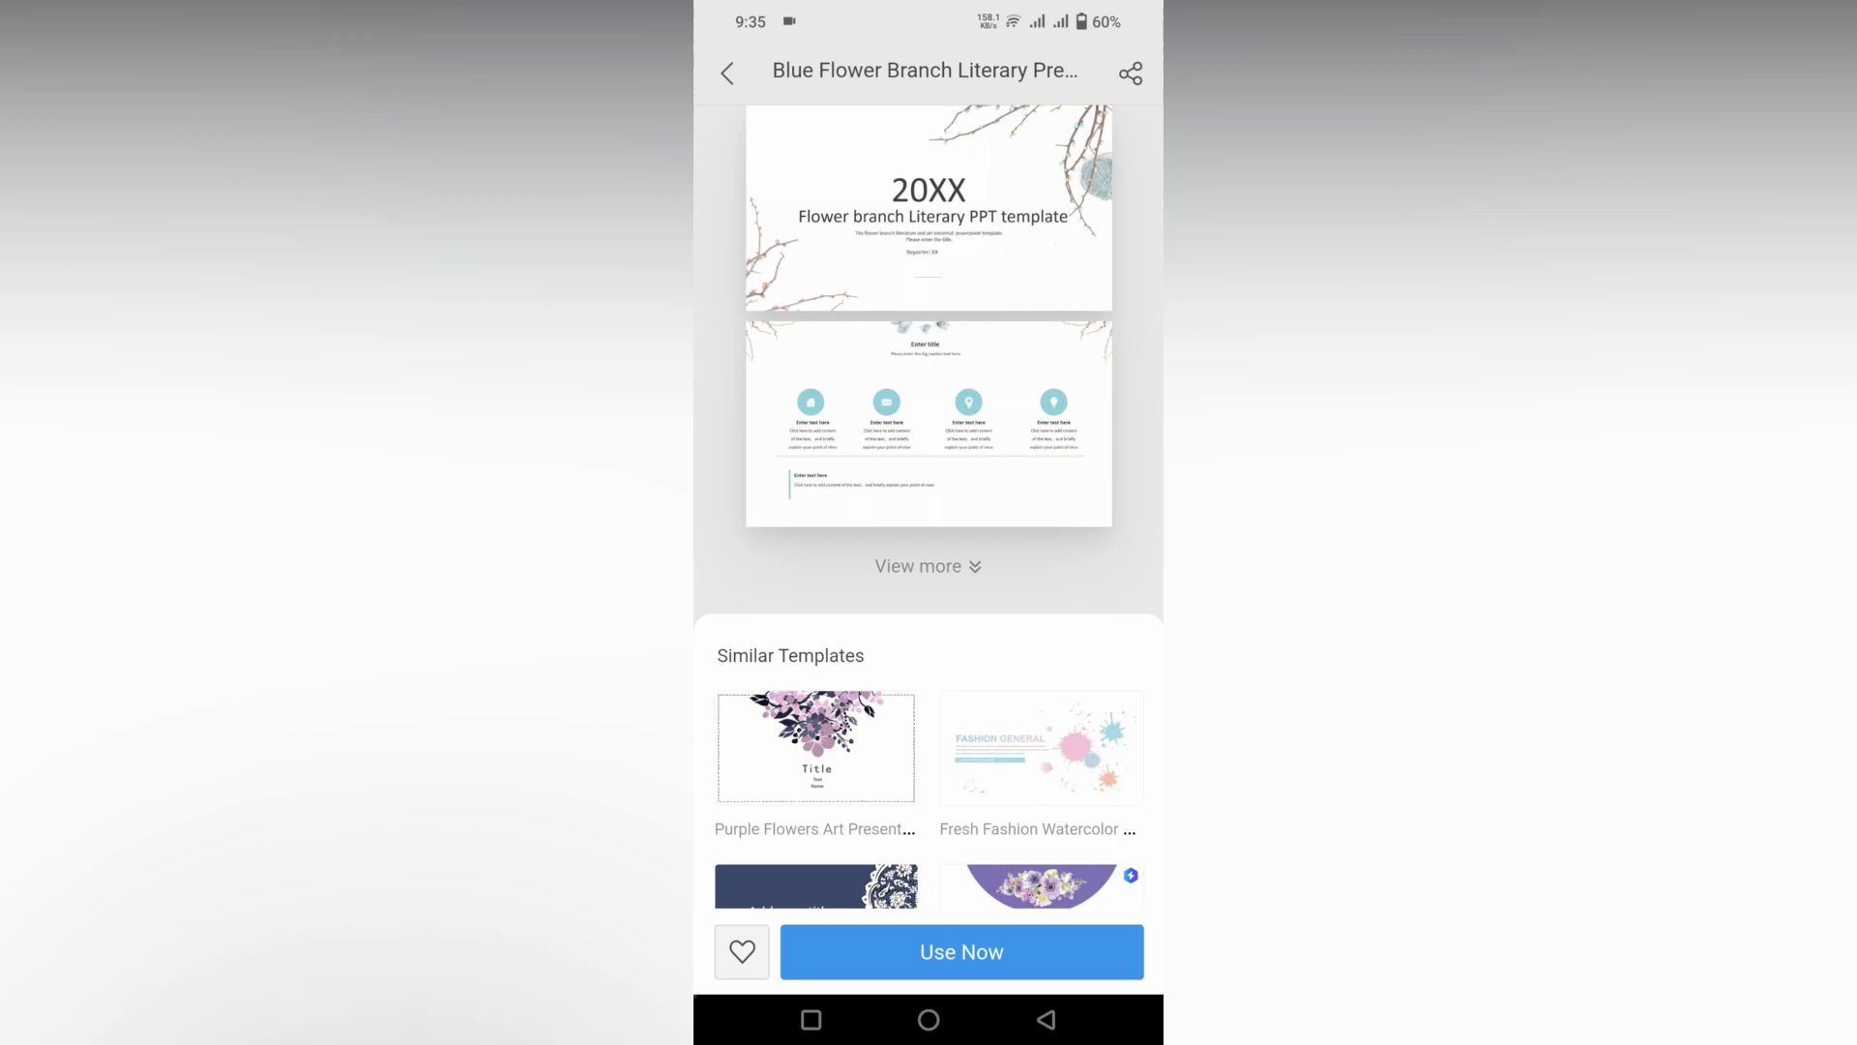
{"action": "scroll", "coordinate": [1039, 828], "scroll_direction": "down", "scroll_amount": 10}
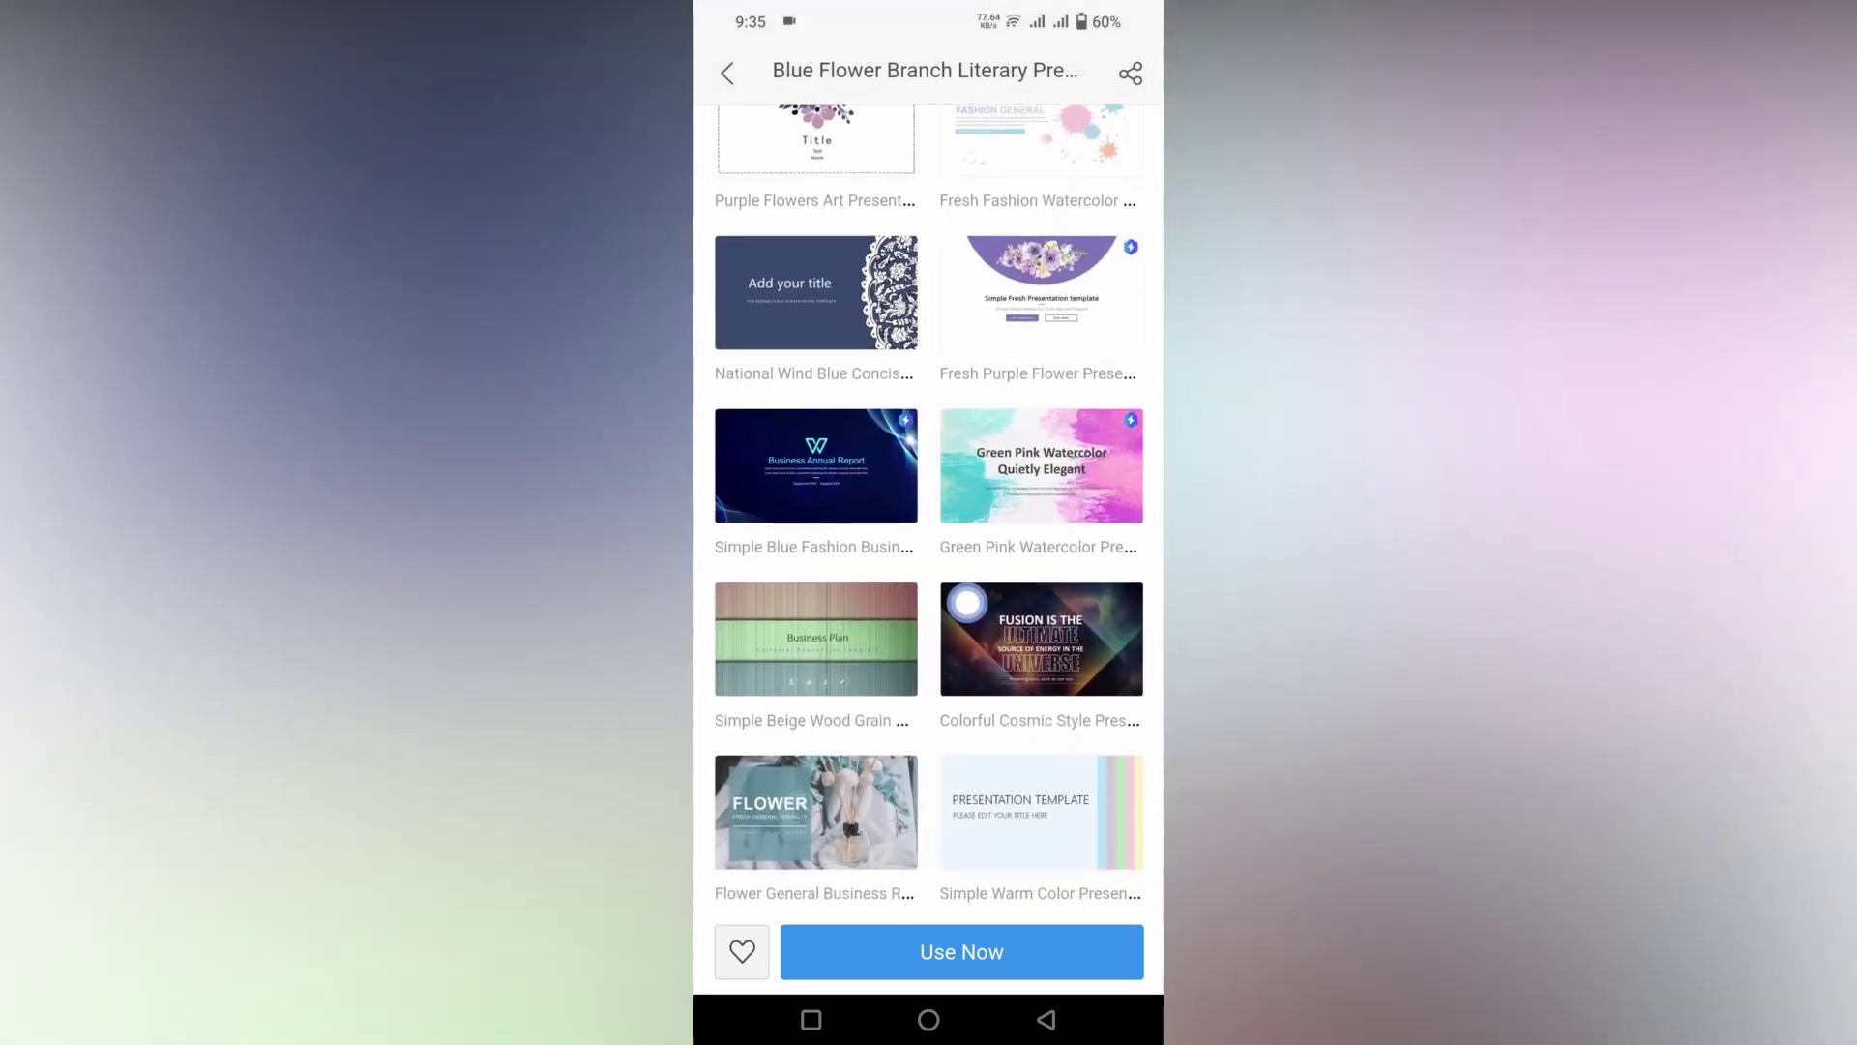
{"action": "scroll", "coordinate": [966, 443], "scroll_direction": "down", "scroll_amount": 3}
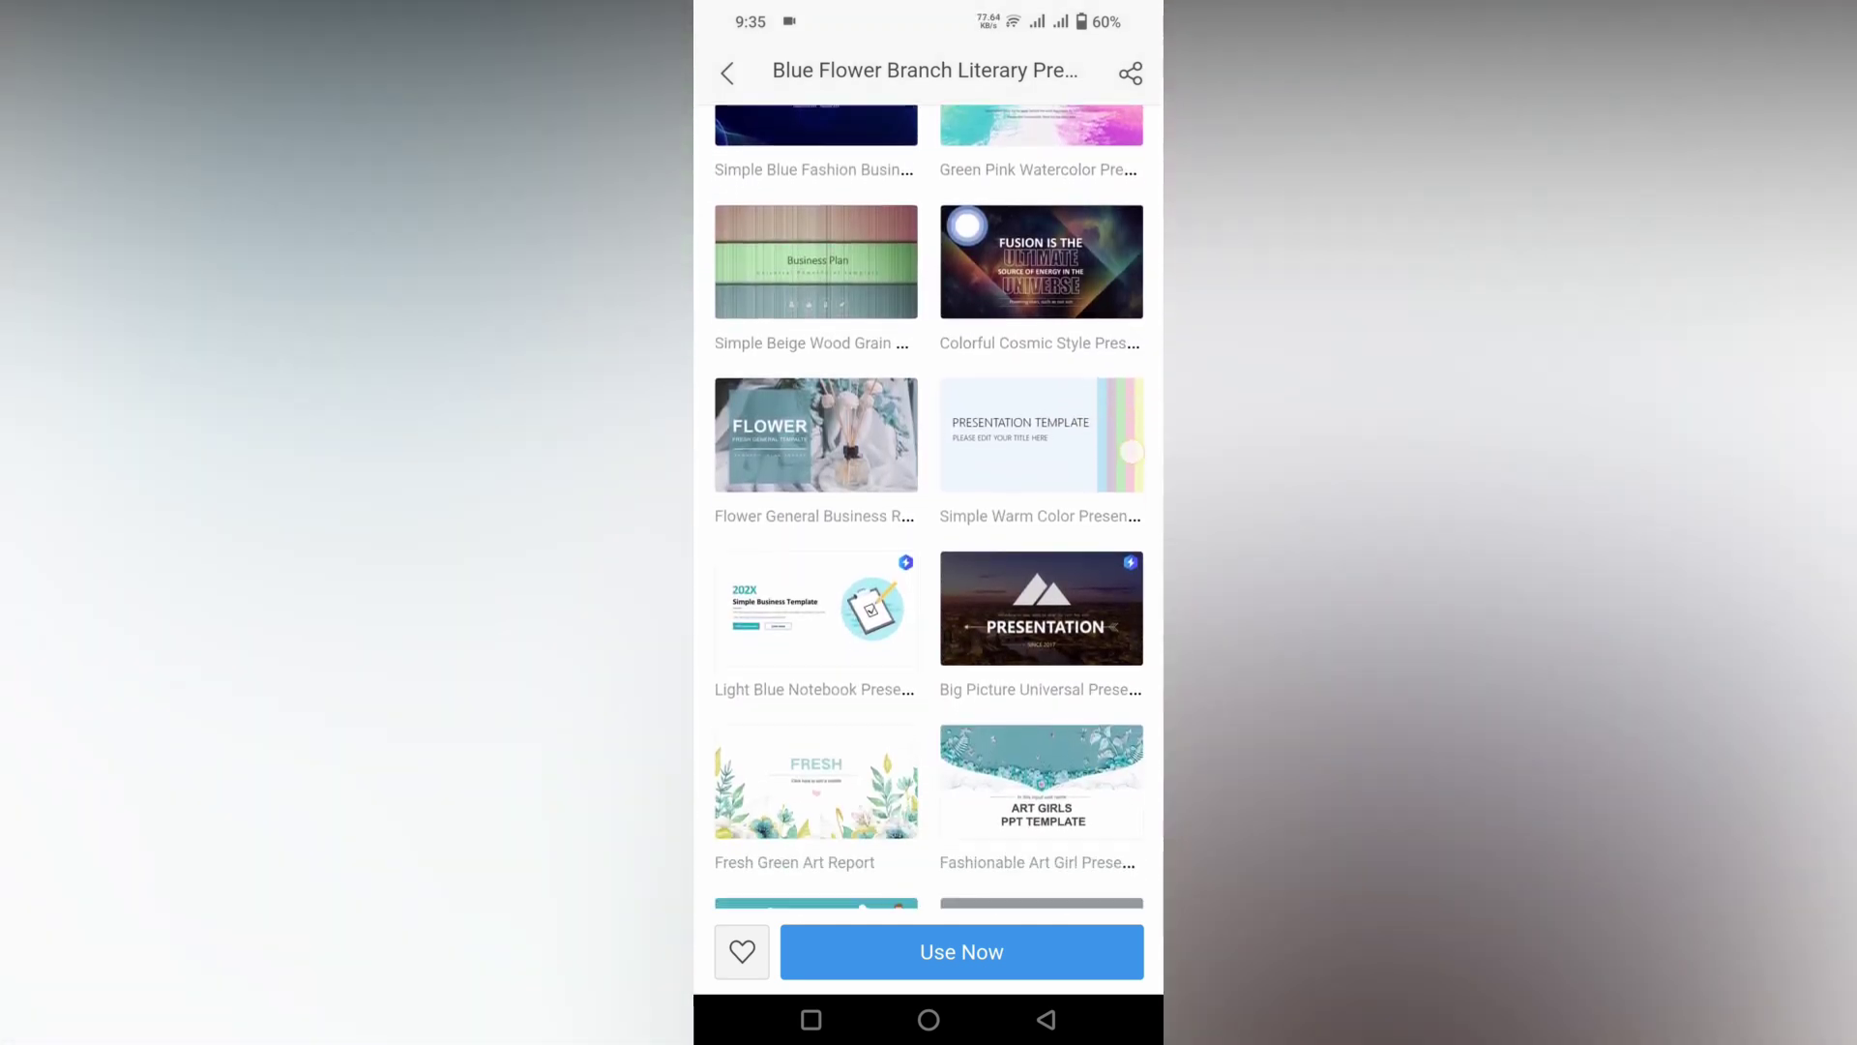
{"action": "scroll", "coordinate": [929, 509], "scroll_direction": "down", "scroll_amount": 5}
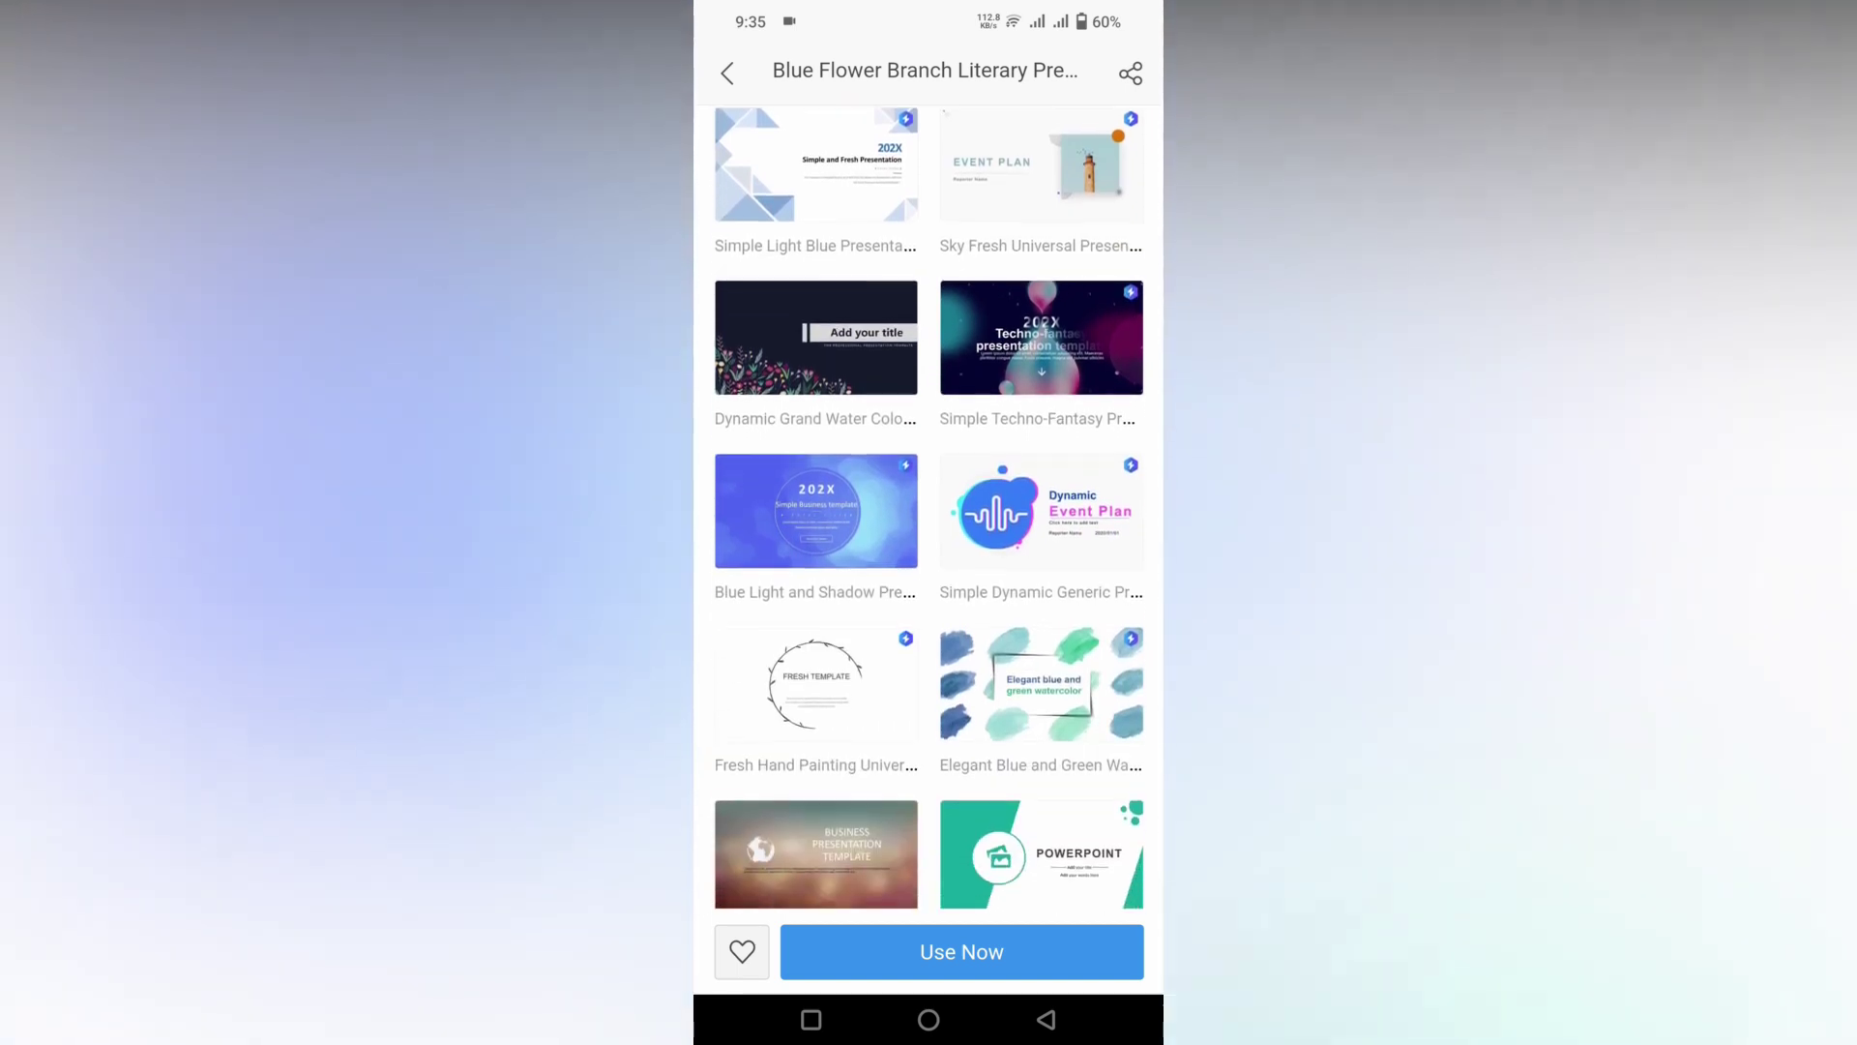
{"action": "scroll", "coordinate": [929, 508], "scroll_direction": "up", "scroll_amount": 1}
{"action": "scroll", "coordinate": [928, 508], "scroll_direction": "up", "scroll_amount": 5}
{"action": "scroll", "coordinate": [930, 507], "scroll_direction": "up", "scroll_amount": 5}
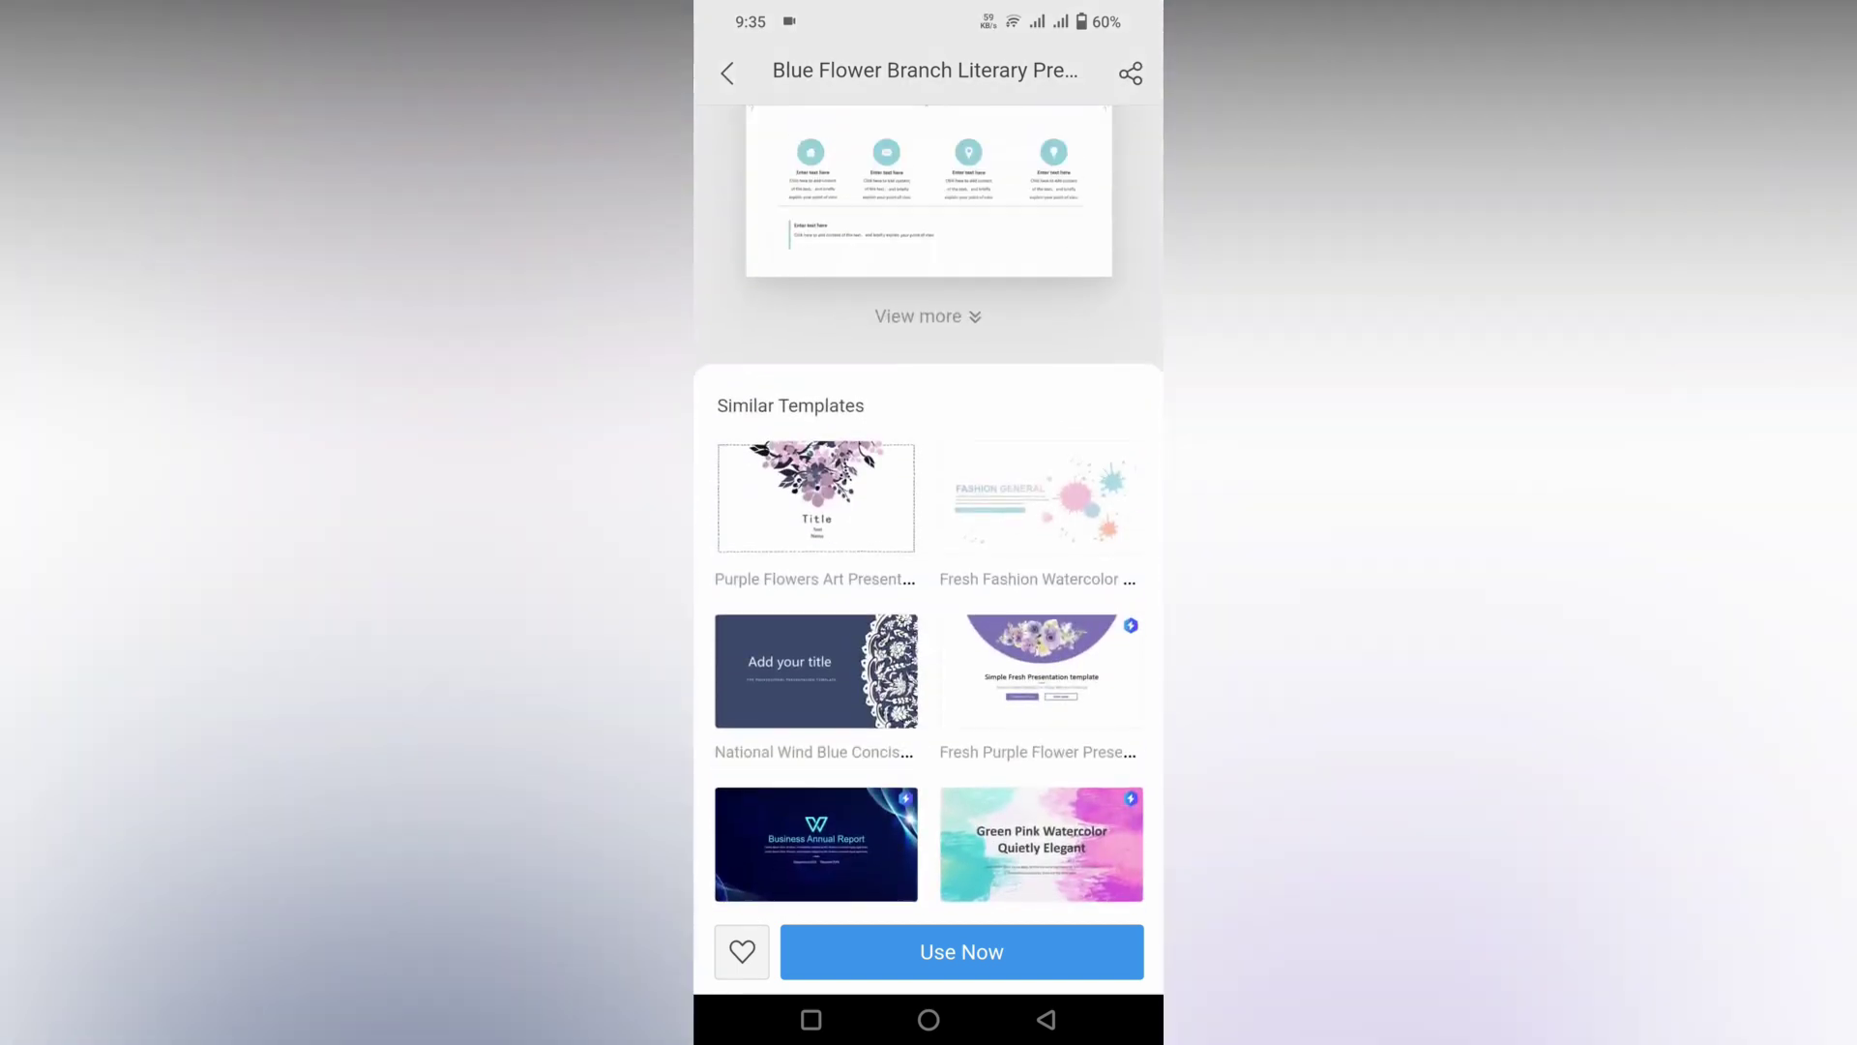
{"action": "scroll", "coordinate": [930, 509], "scroll_direction": "up", "scroll_amount": 3}
{"action": "scroll", "coordinate": [928, 507], "scroll_direction": "up", "scroll_amount": 1}
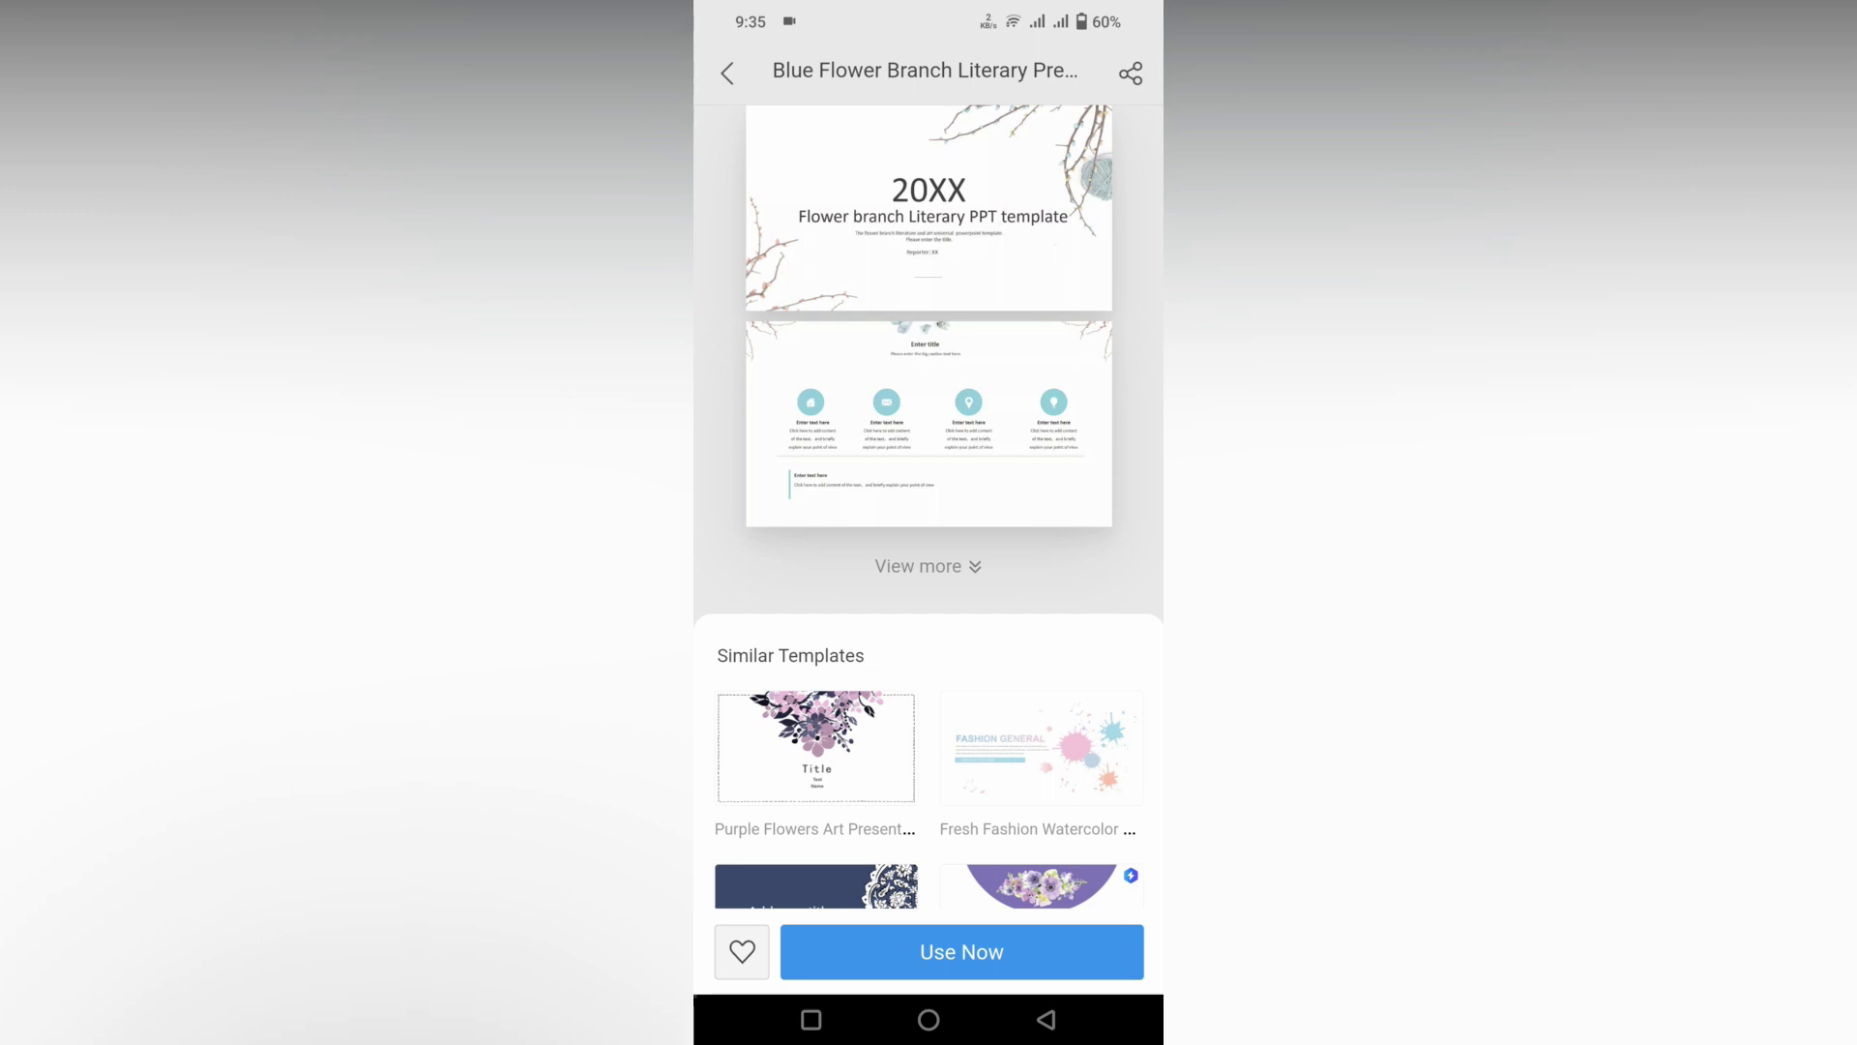
Download the Blue Flower Branch Literary template with Use Now and open it for editing.
{"action": "left_click", "coordinate": [1062, 947]}
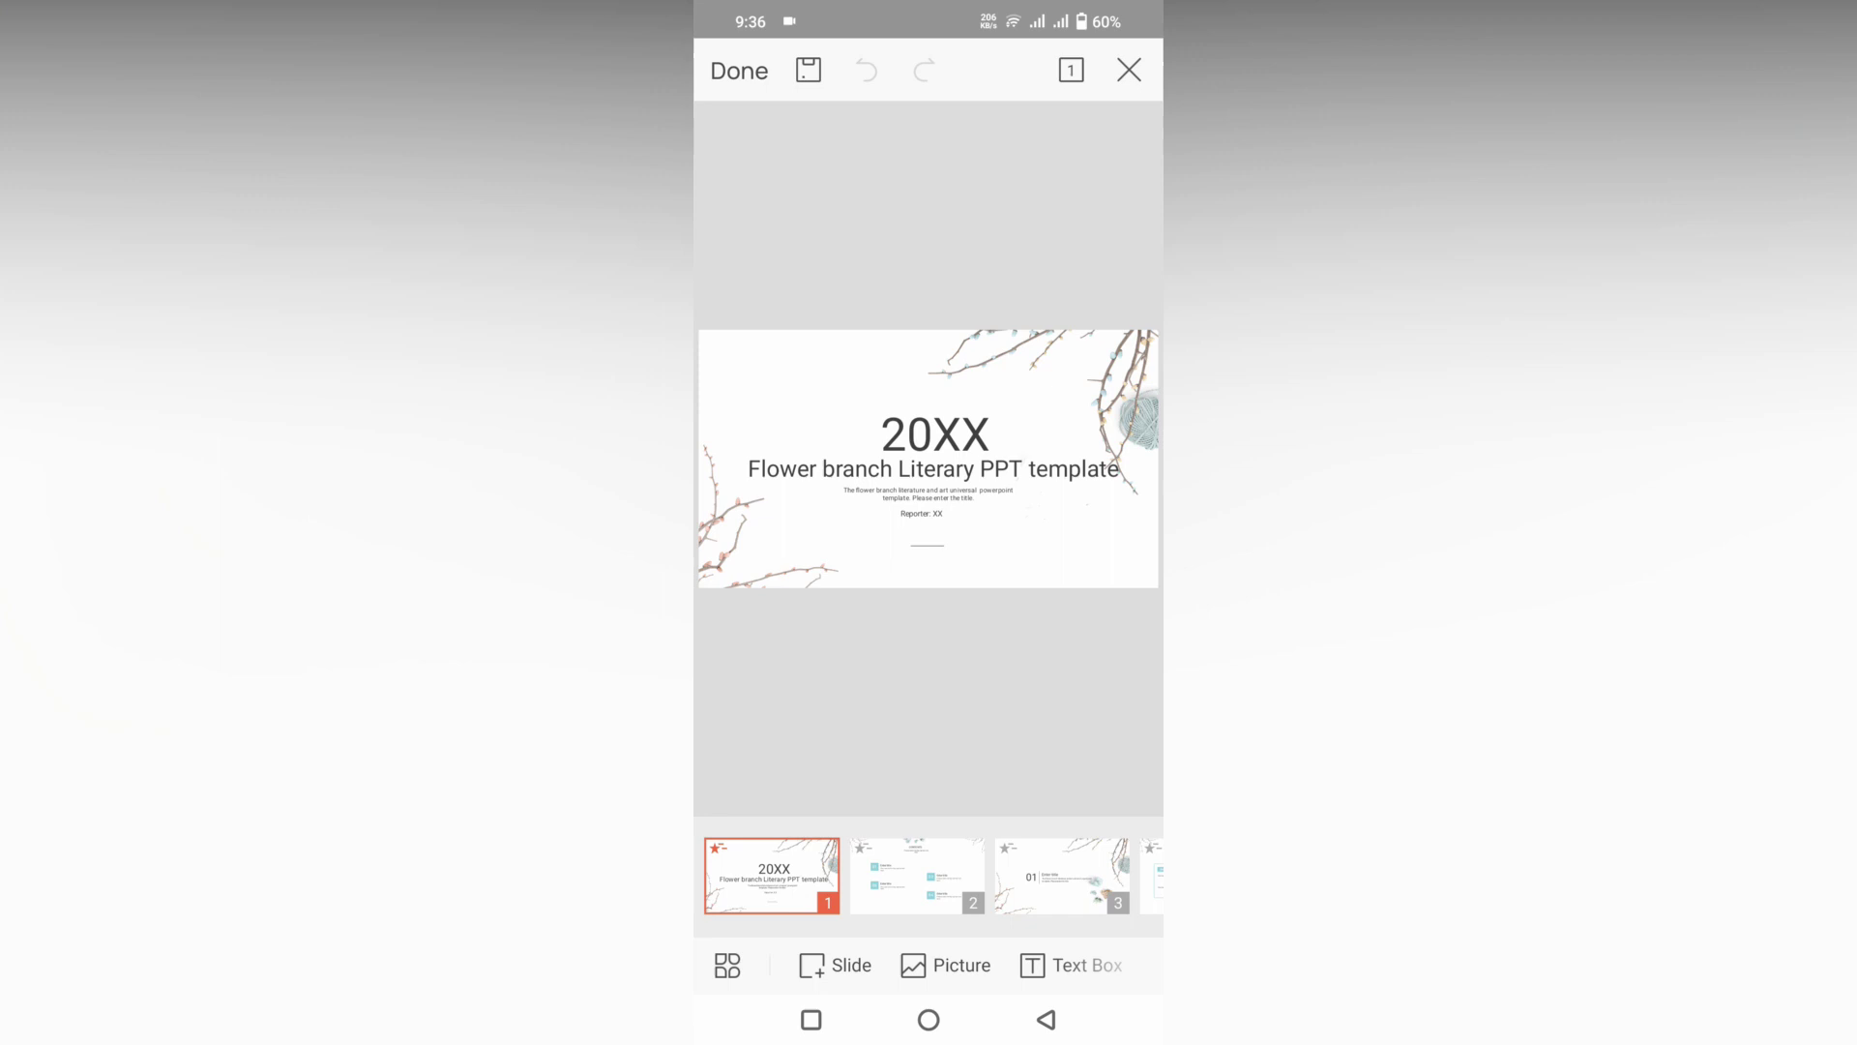
Show the contents slide and select its 02 number square.
{"action": "left_click", "coordinate": [915, 875]}
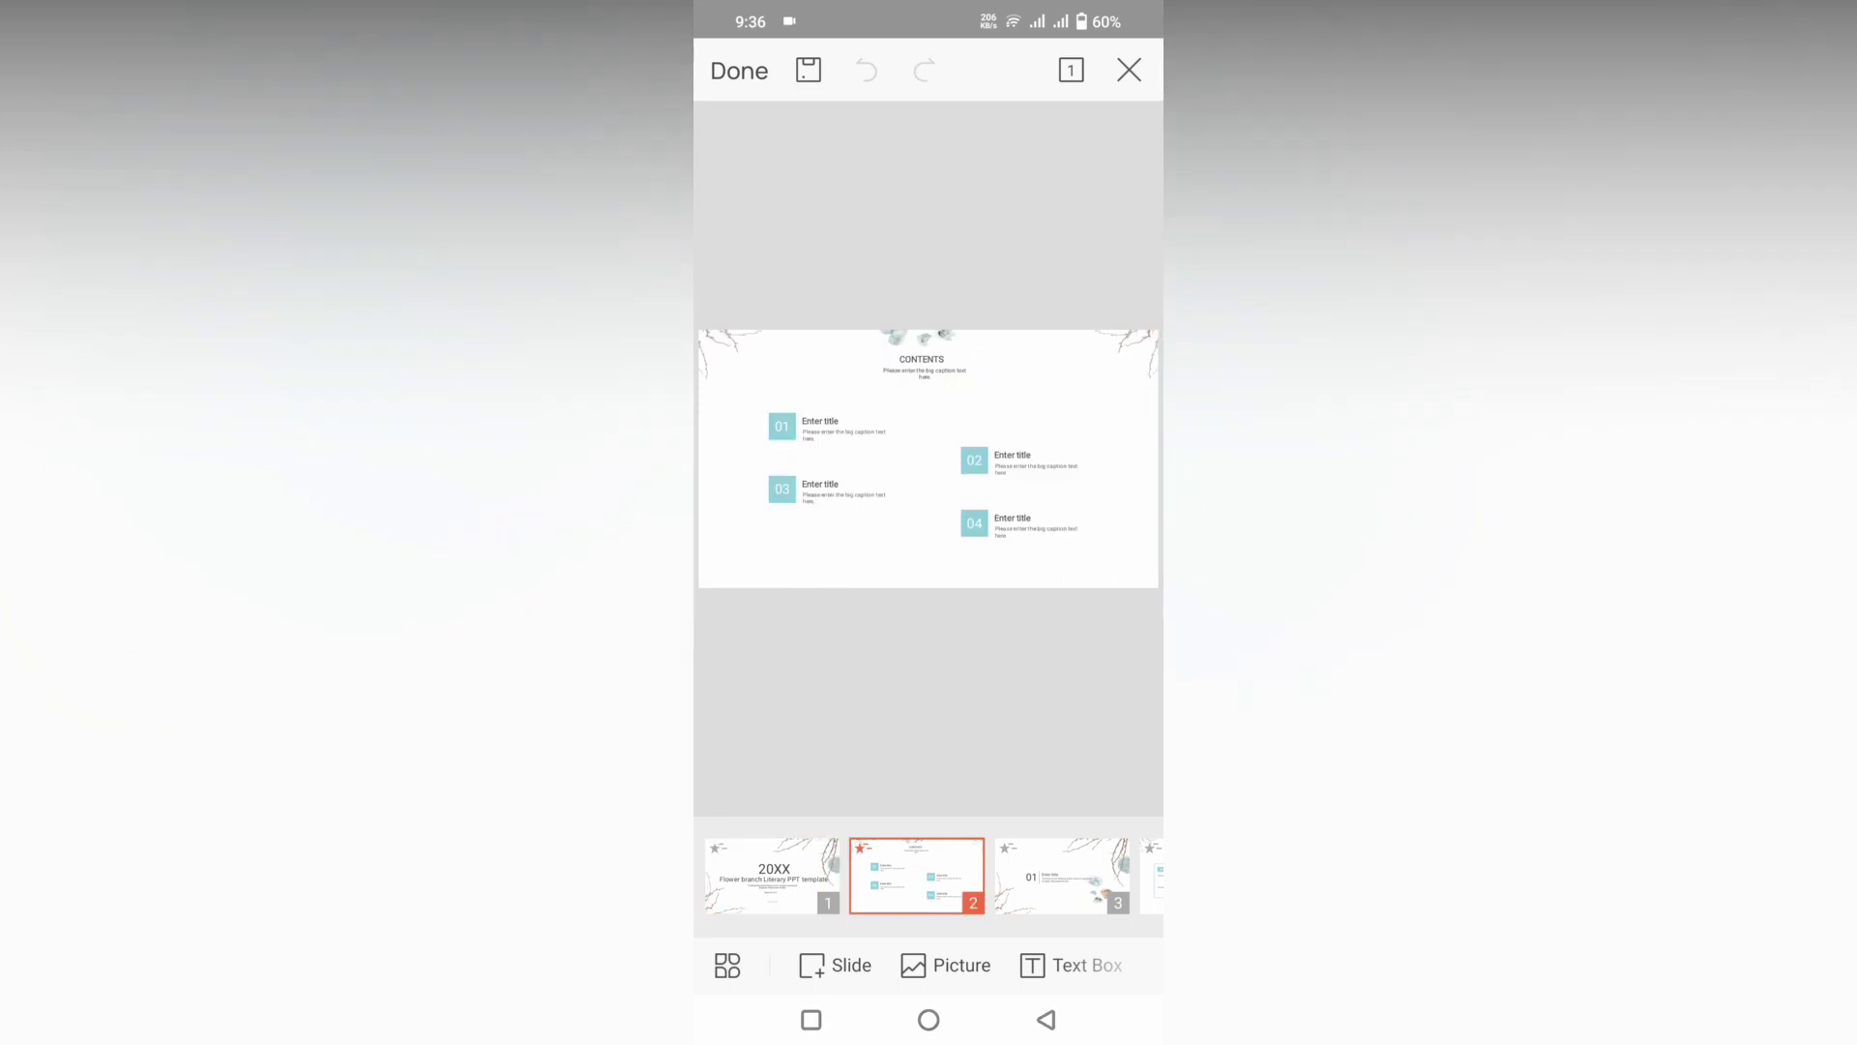
{"action": "left_click", "coordinate": [1040, 468]}
{"action": "left_click", "coordinate": [1040, 468]}
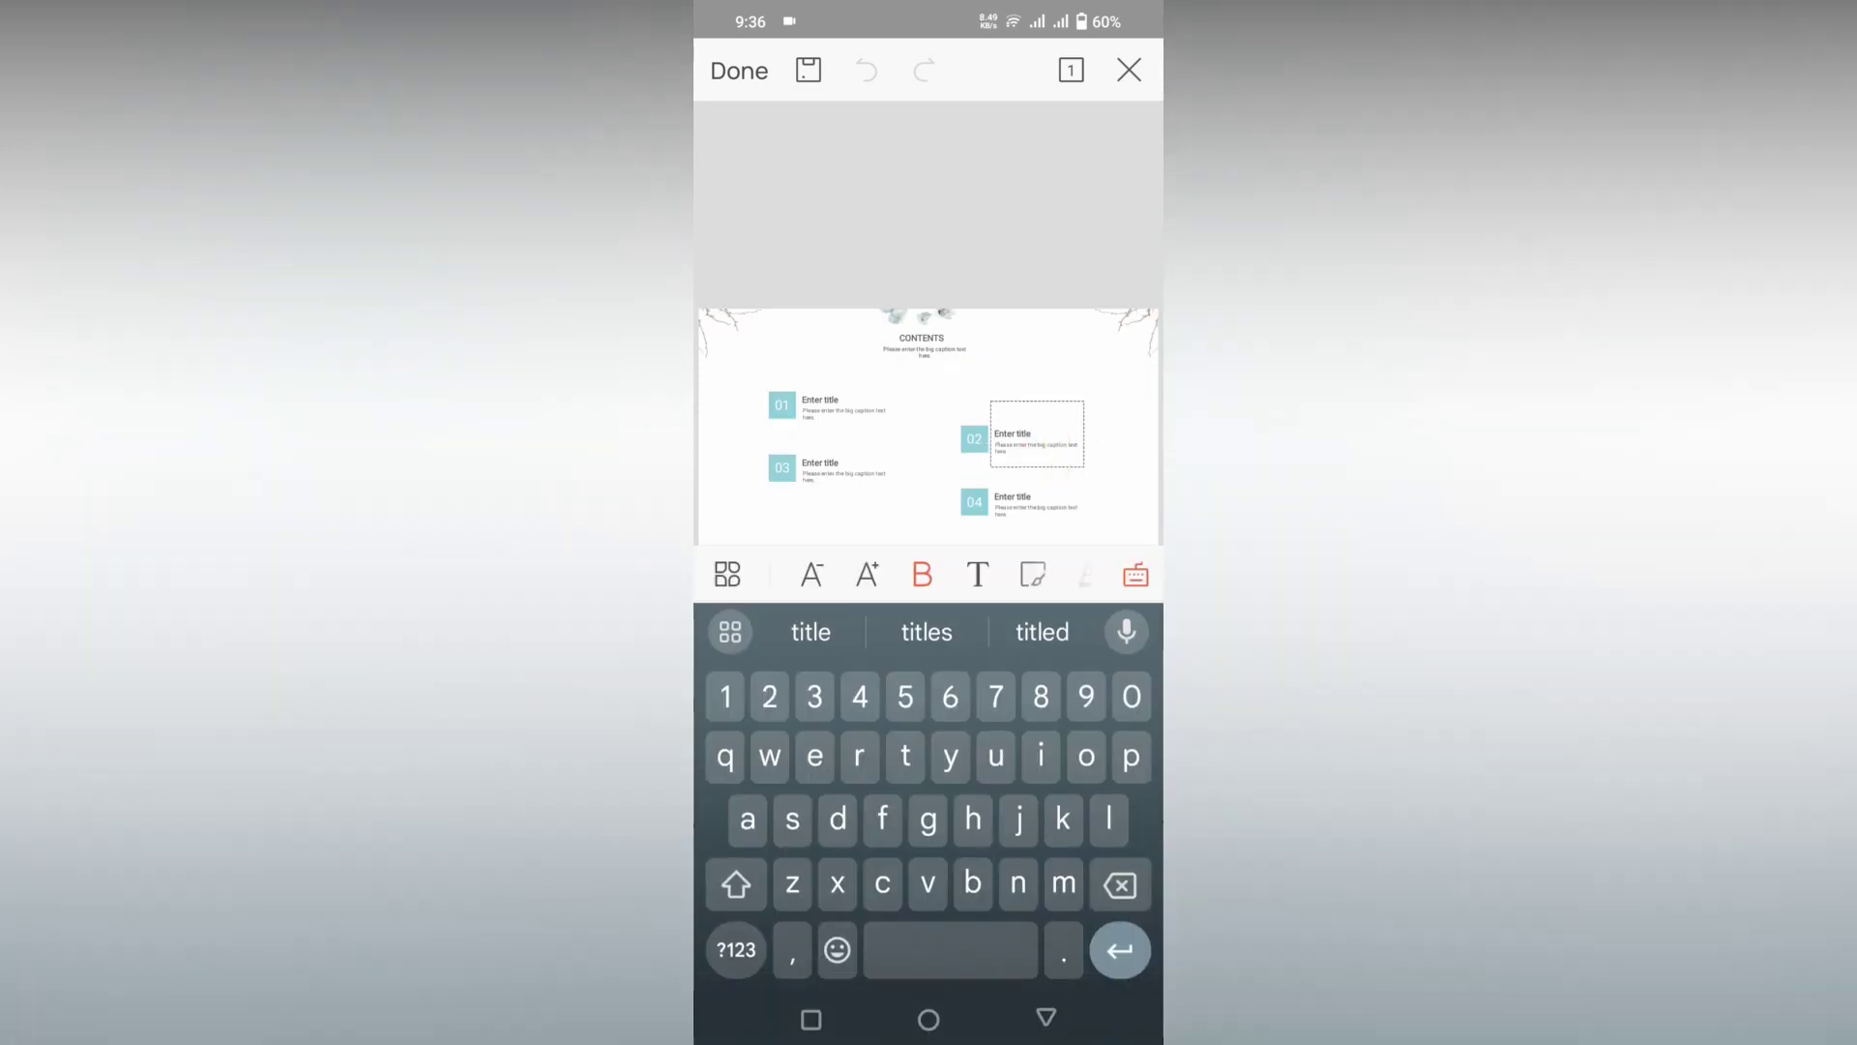
{"action": "left_click", "coordinate": [974, 460]}
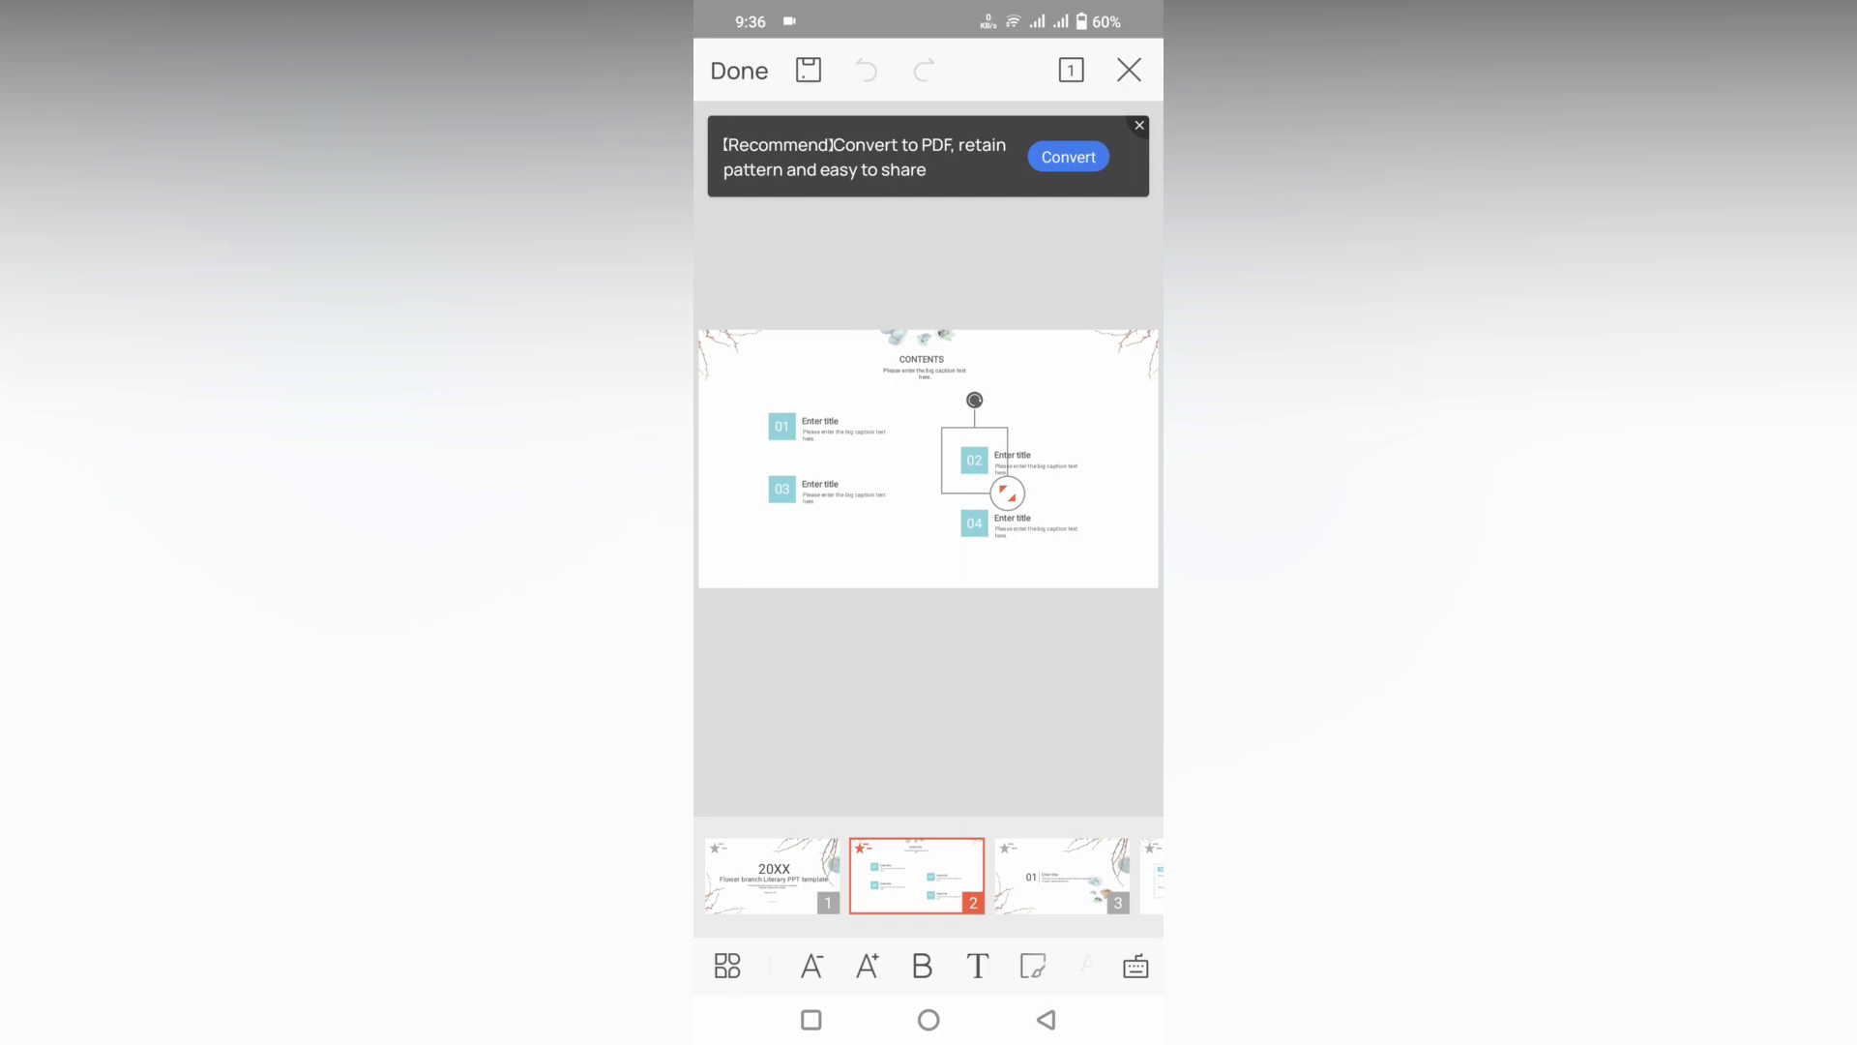
Fill the 02 square red via the Shapes fill colors, then move to slide 3.
{"action": "left_click", "coordinate": [727, 965]}
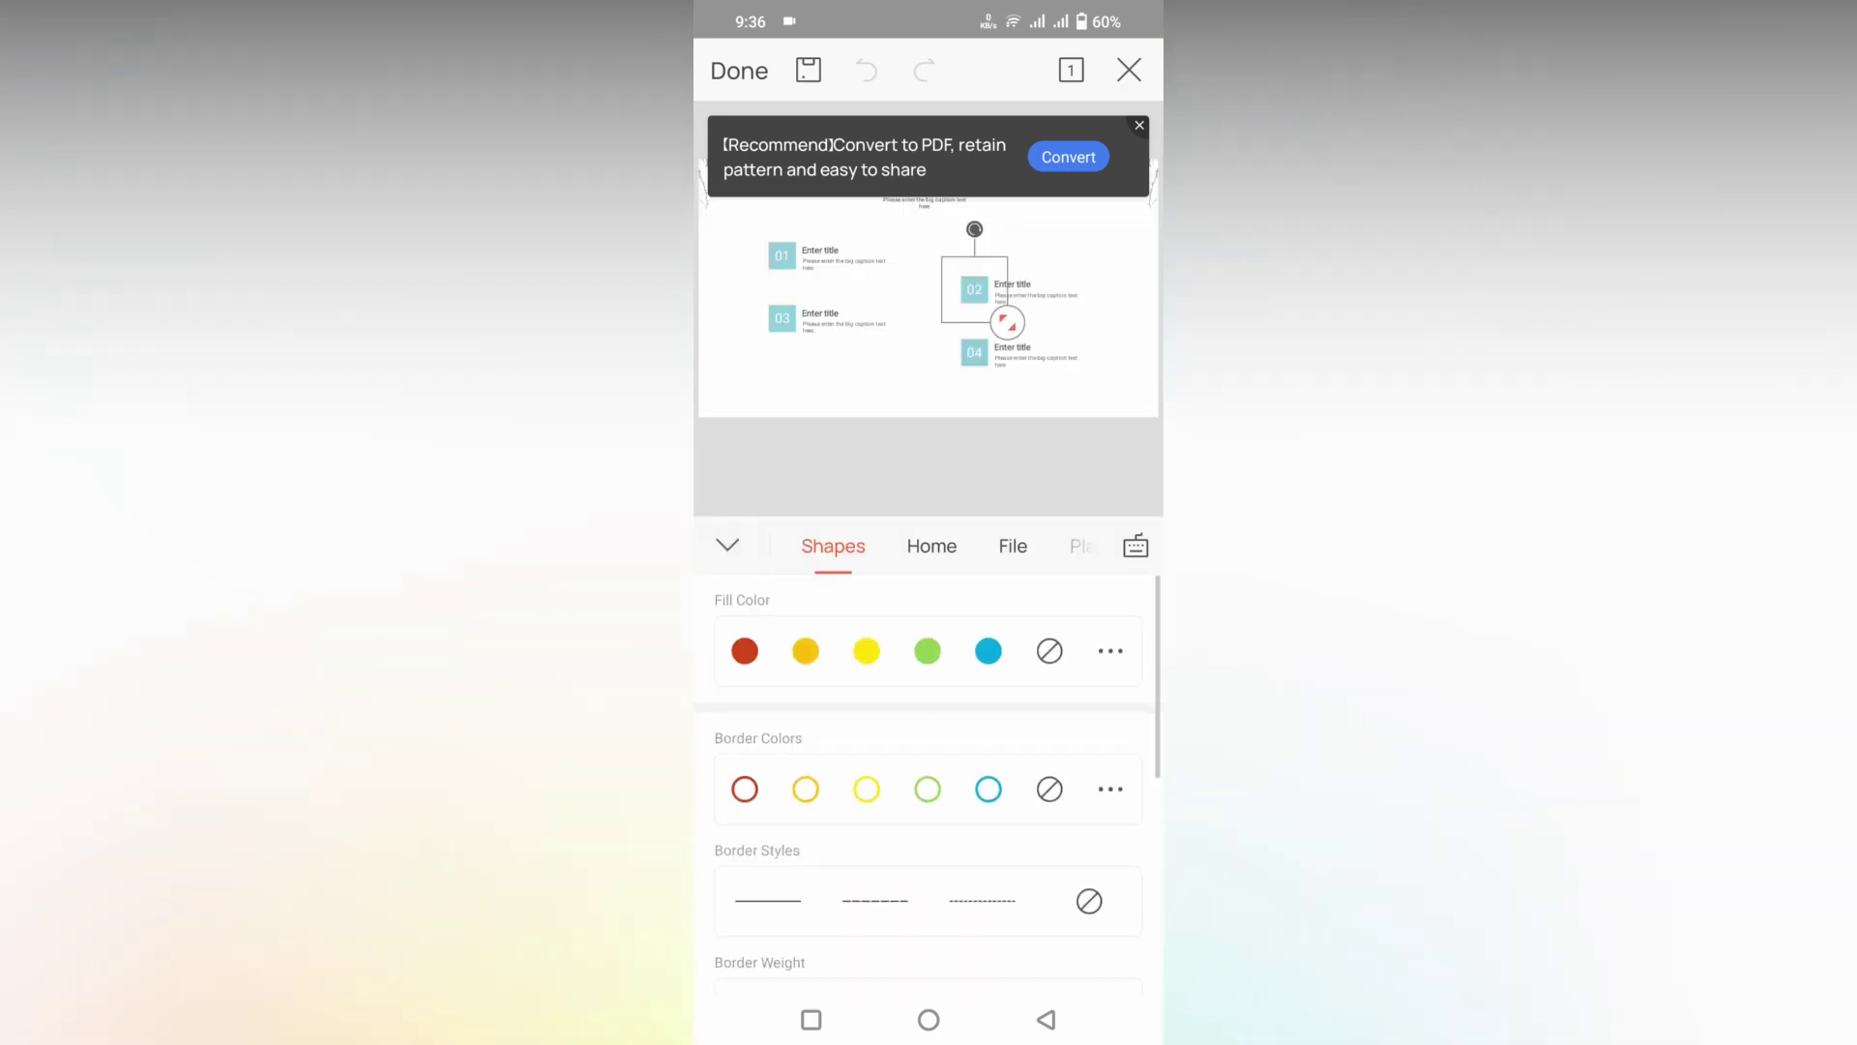
{"action": "left_click", "coordinate": [866, 650]}
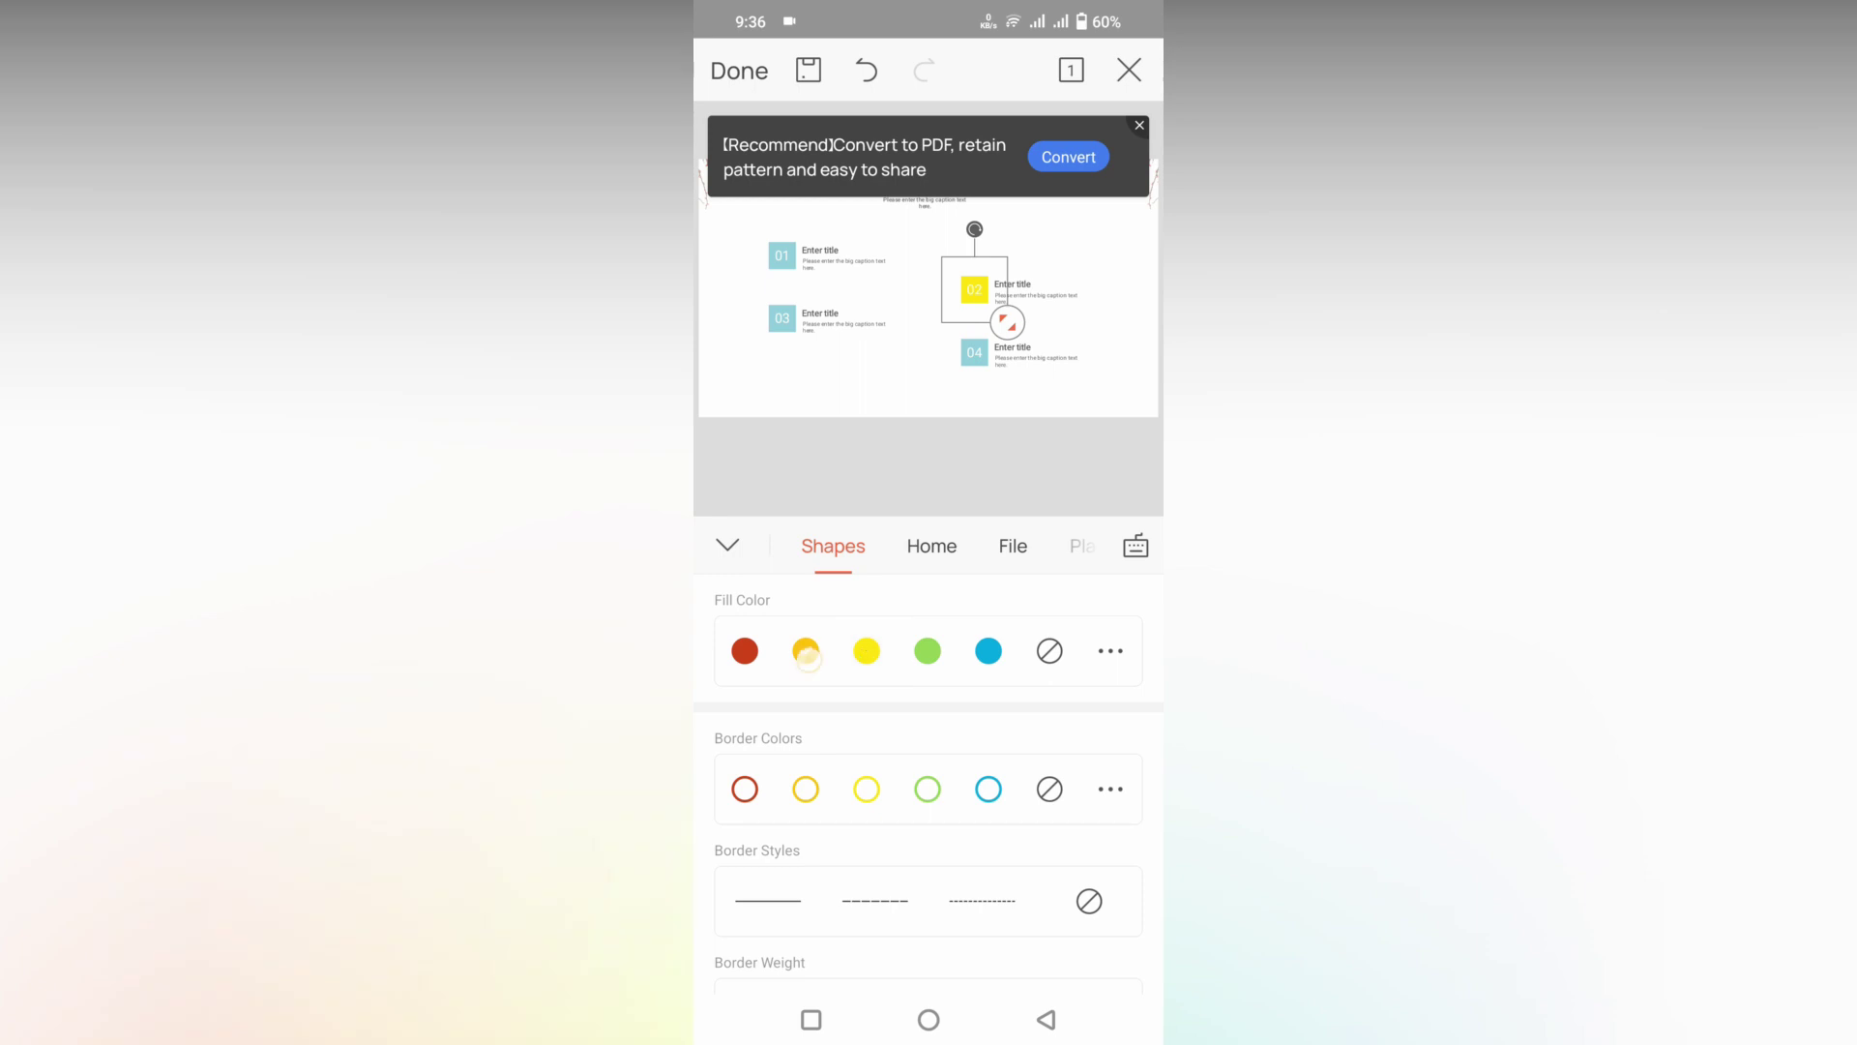
{"action": "left_click", "coordinate": [805, 651]}
{"action": "left_click", "coordinate": [744, 650]}
{"action": "left_click", "coordinate": [727, 543]}
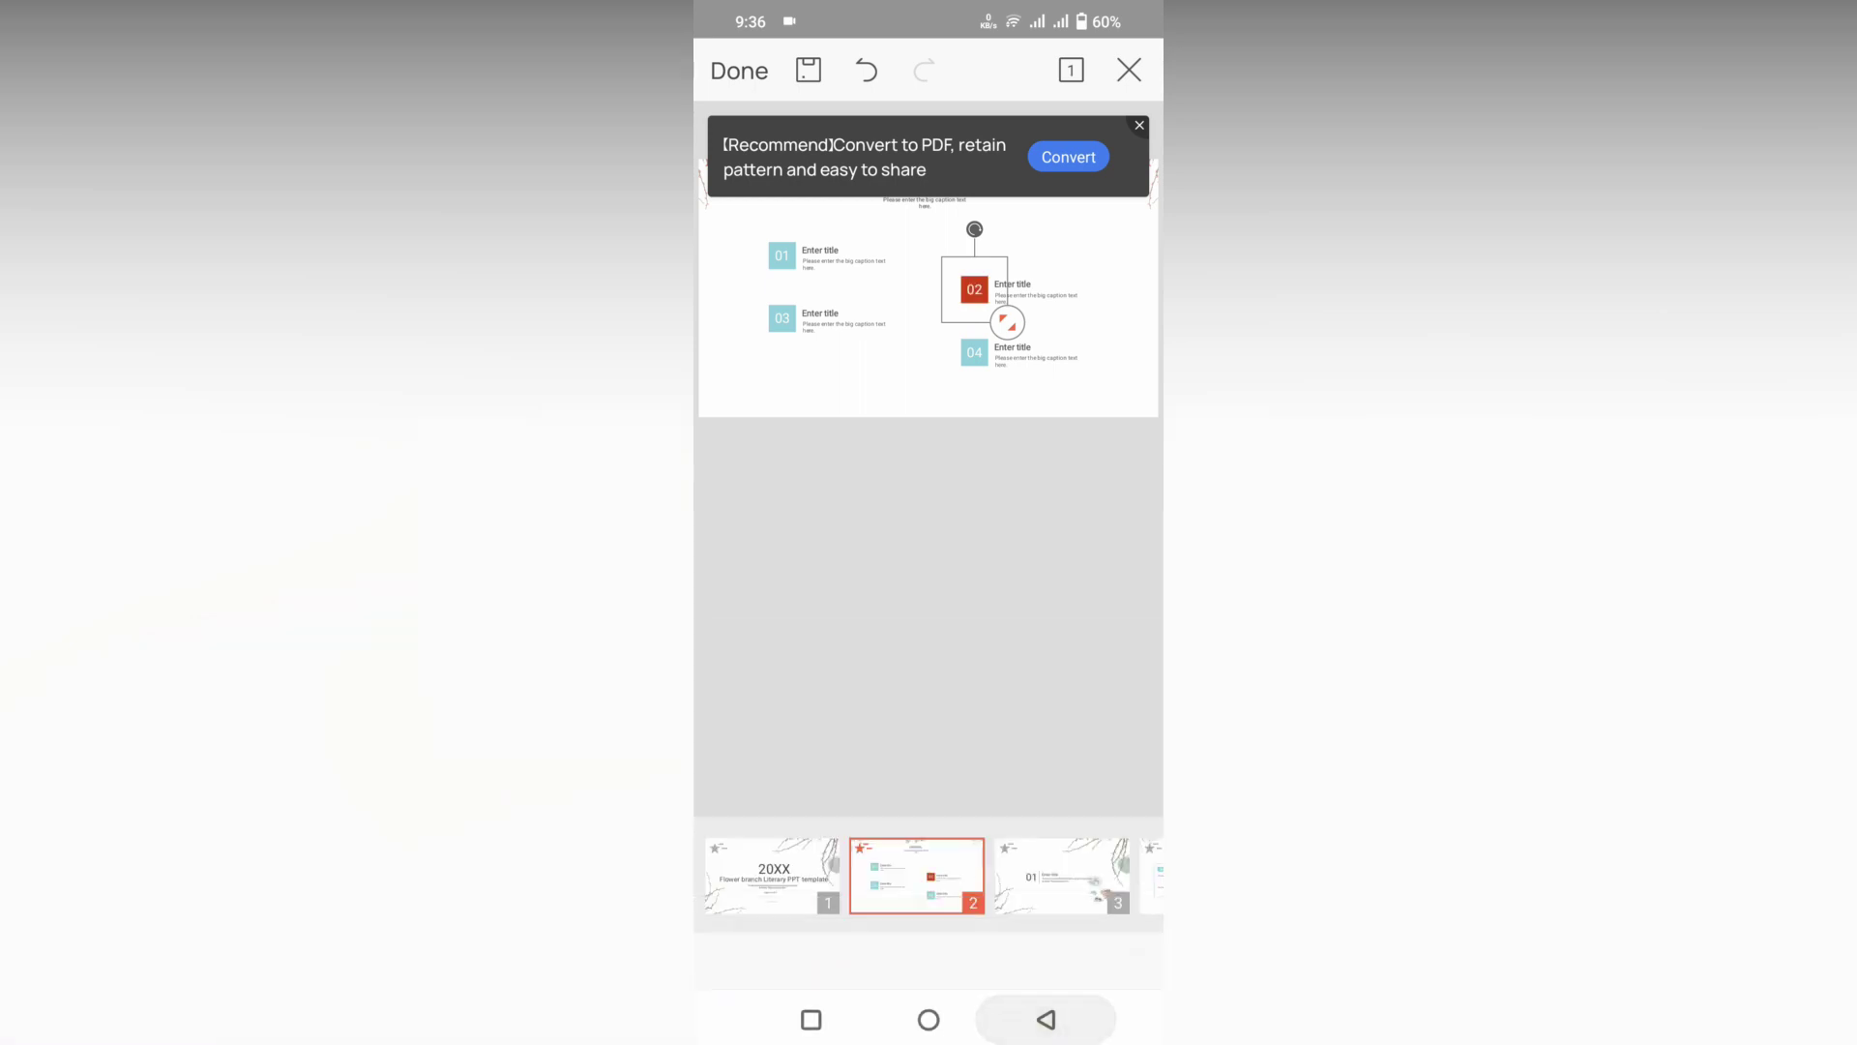
{"action": "left_click", "coordinate": [1060, 876]}
{"action": "scroll", "coordinate": [929, 875], "scroll_direction": "right", "scroll_amount": 3}
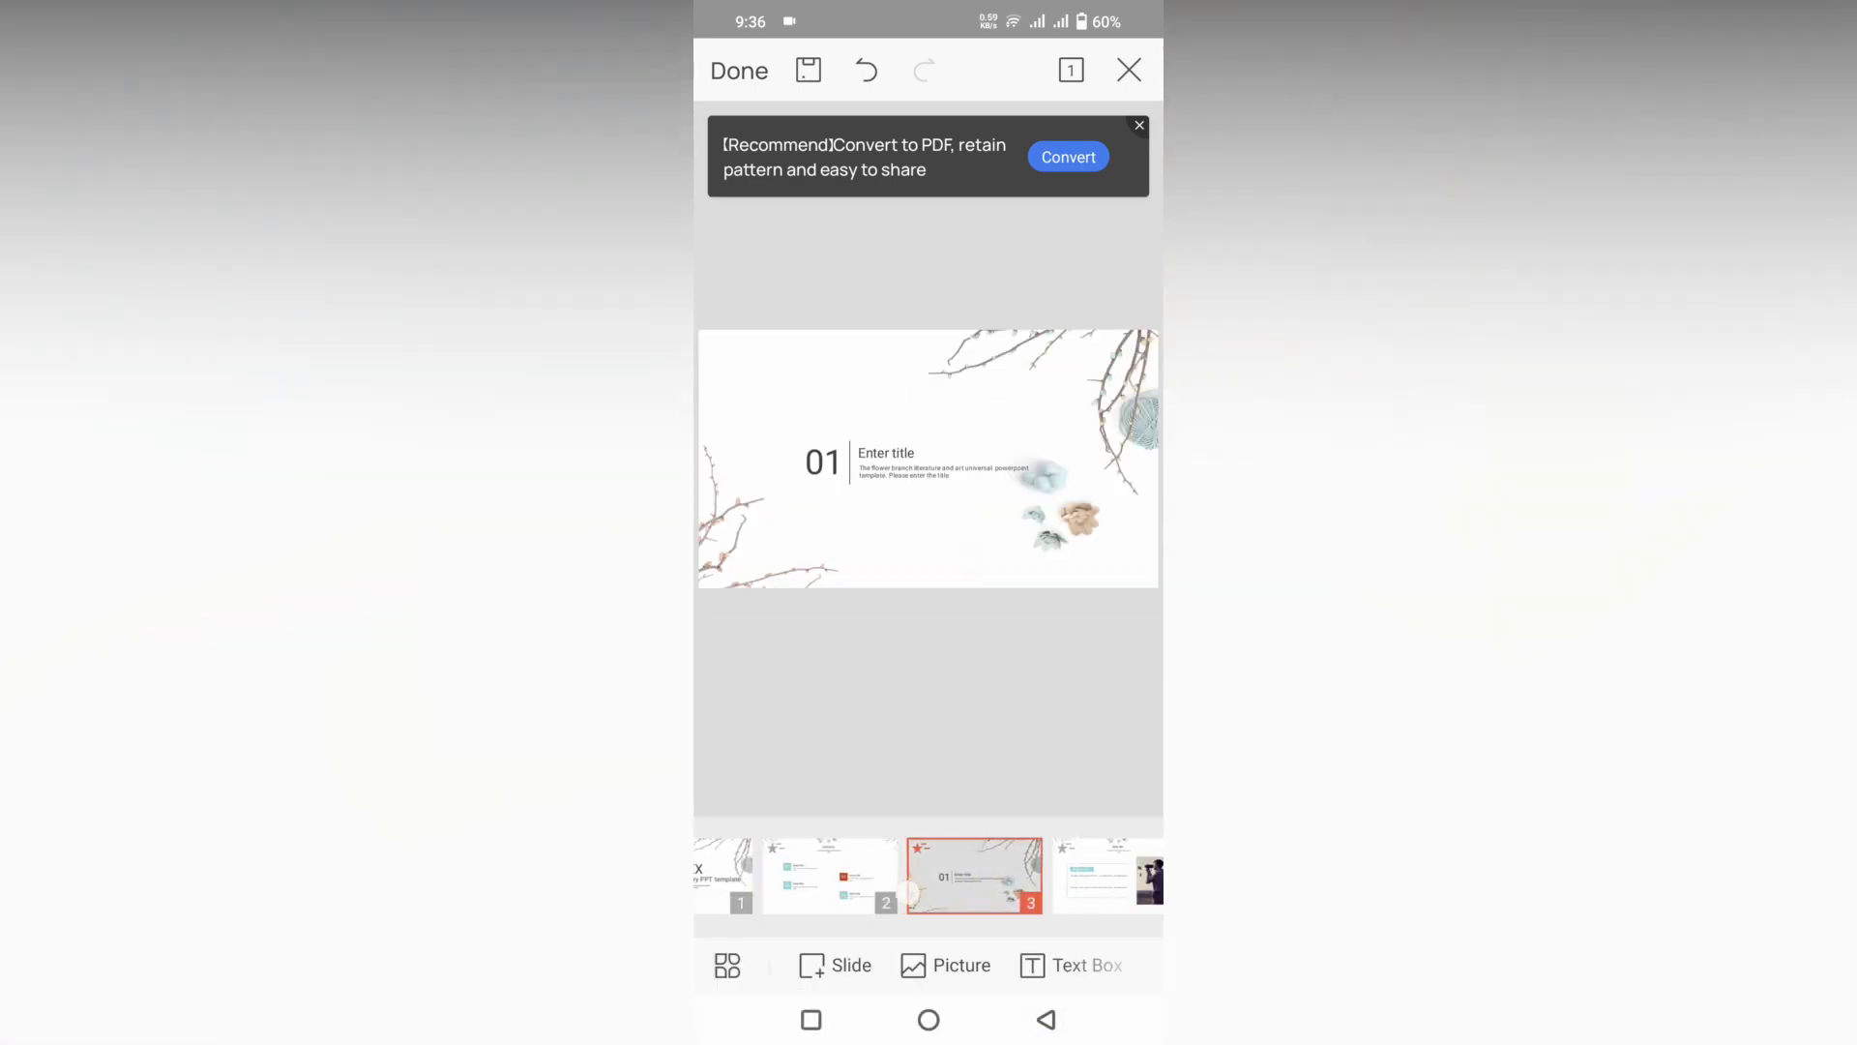
{"action": "scroll", "coordinate": [928, 876], "scroll_direction": "right", "scroll_amount": 3}
{"action": "scroll", "coordinate": [930, 876], "scroll_direction": "right", "scroll_amount": 3}
Browse slides 8 through 11 in the thumbnail strip.
{"action": "left_click", "coordinate": [876, 876]}
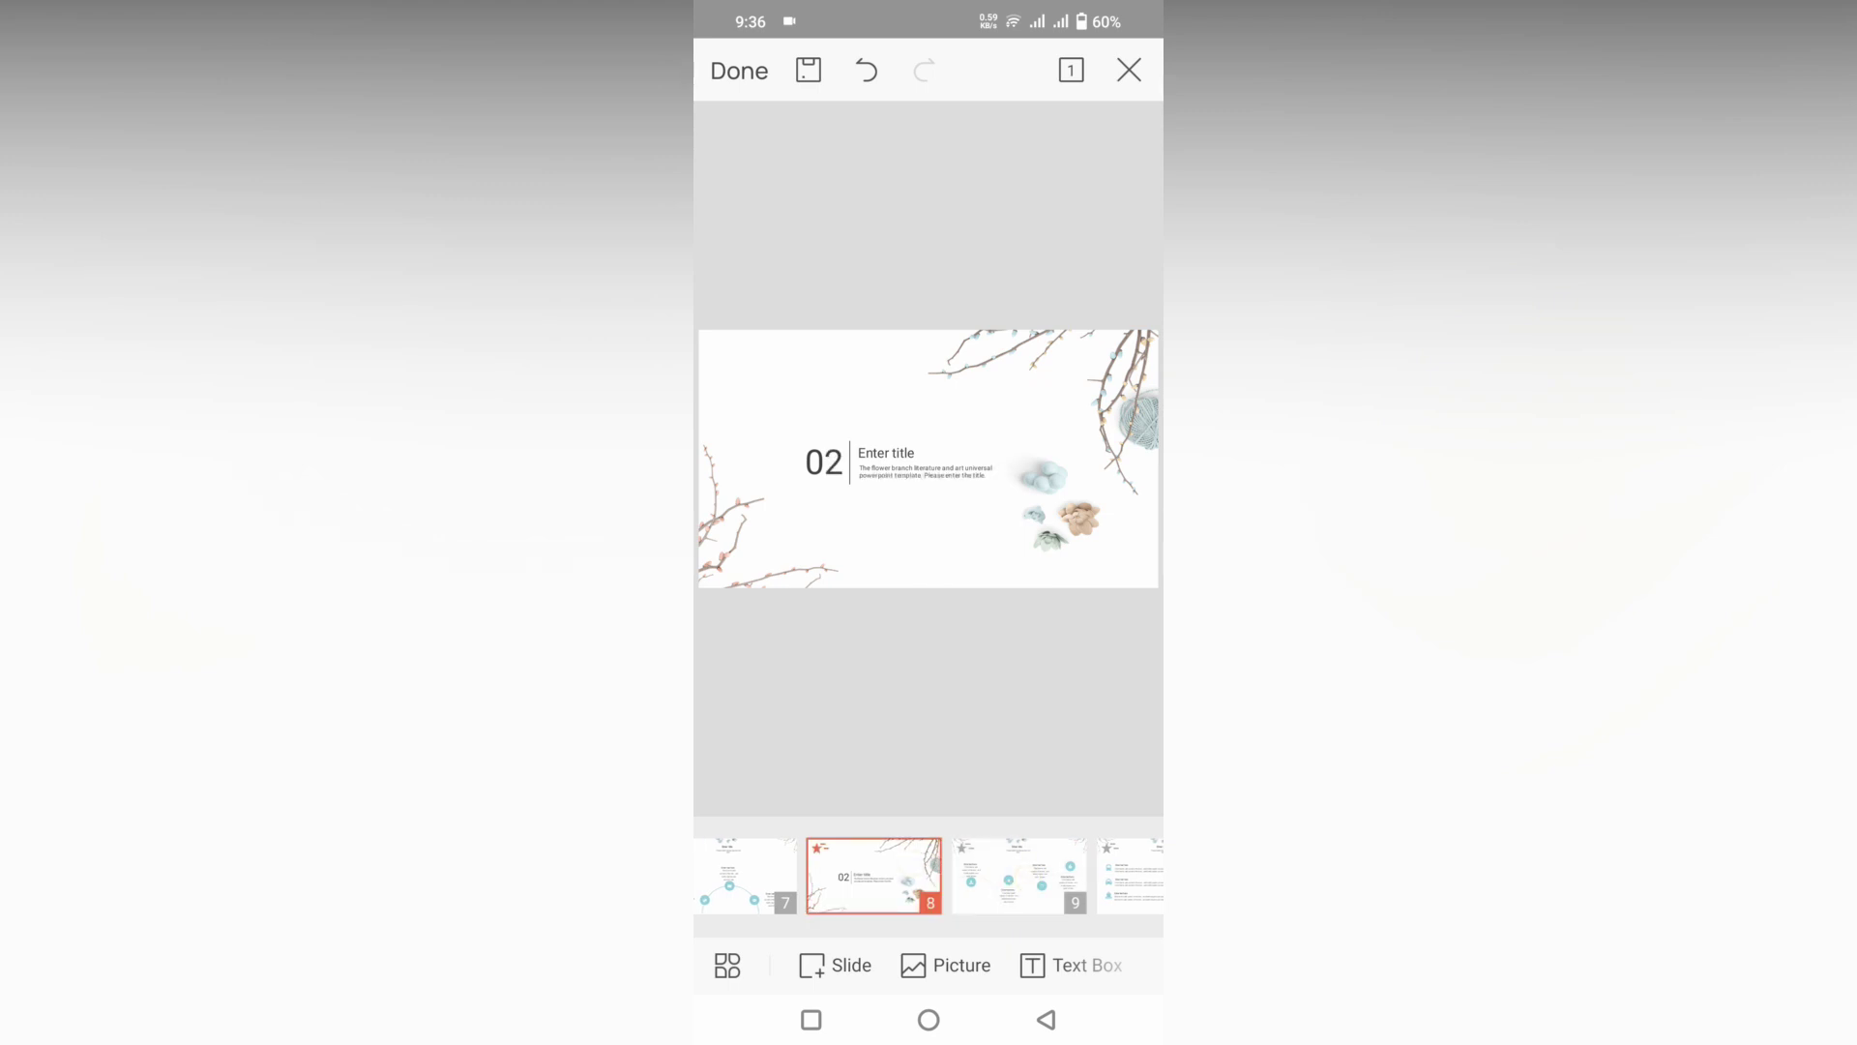
{"action": "left_click", "coordinate": [1020, 875]}
{"action": "scroll", "coordinate": [928, 874], "scroll_direction": "right", "scroll_amount": 2}
{"action": "left_click", "coordinate": [1004, 876]}
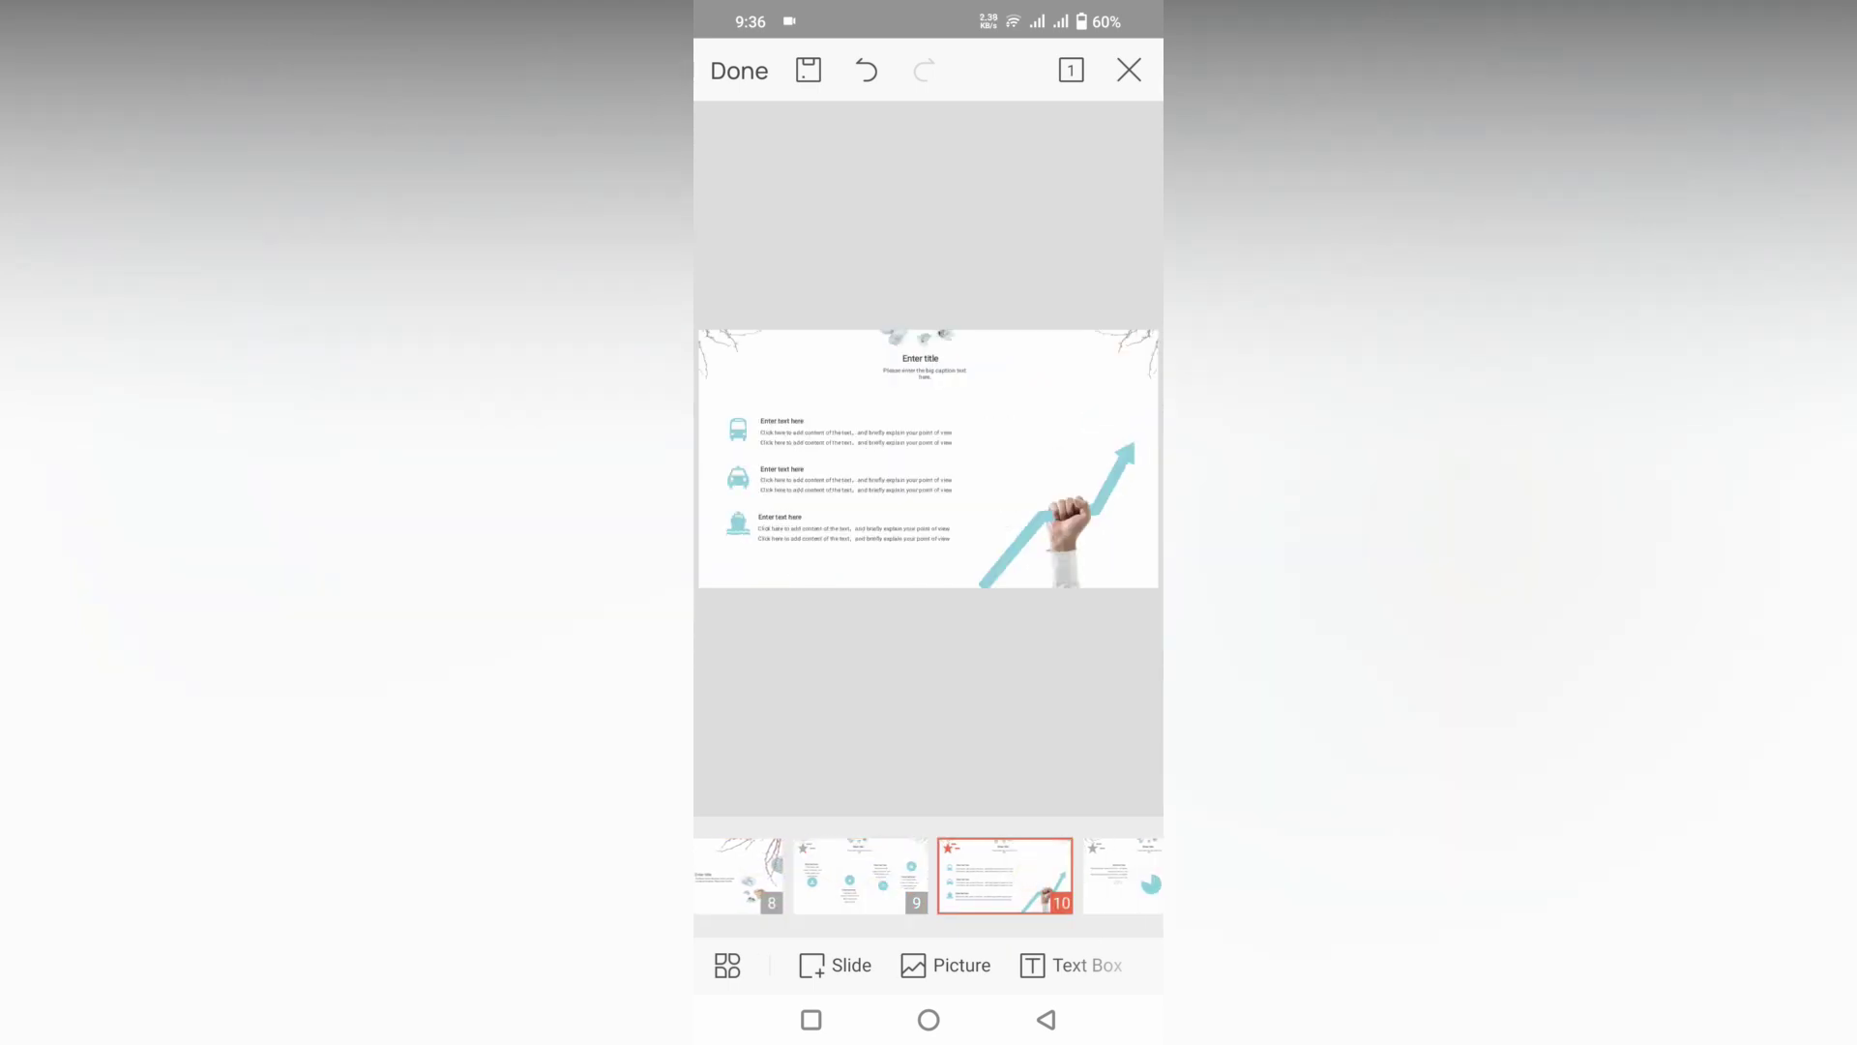
{"action": "left_click", "coordinate": [976, 874]}
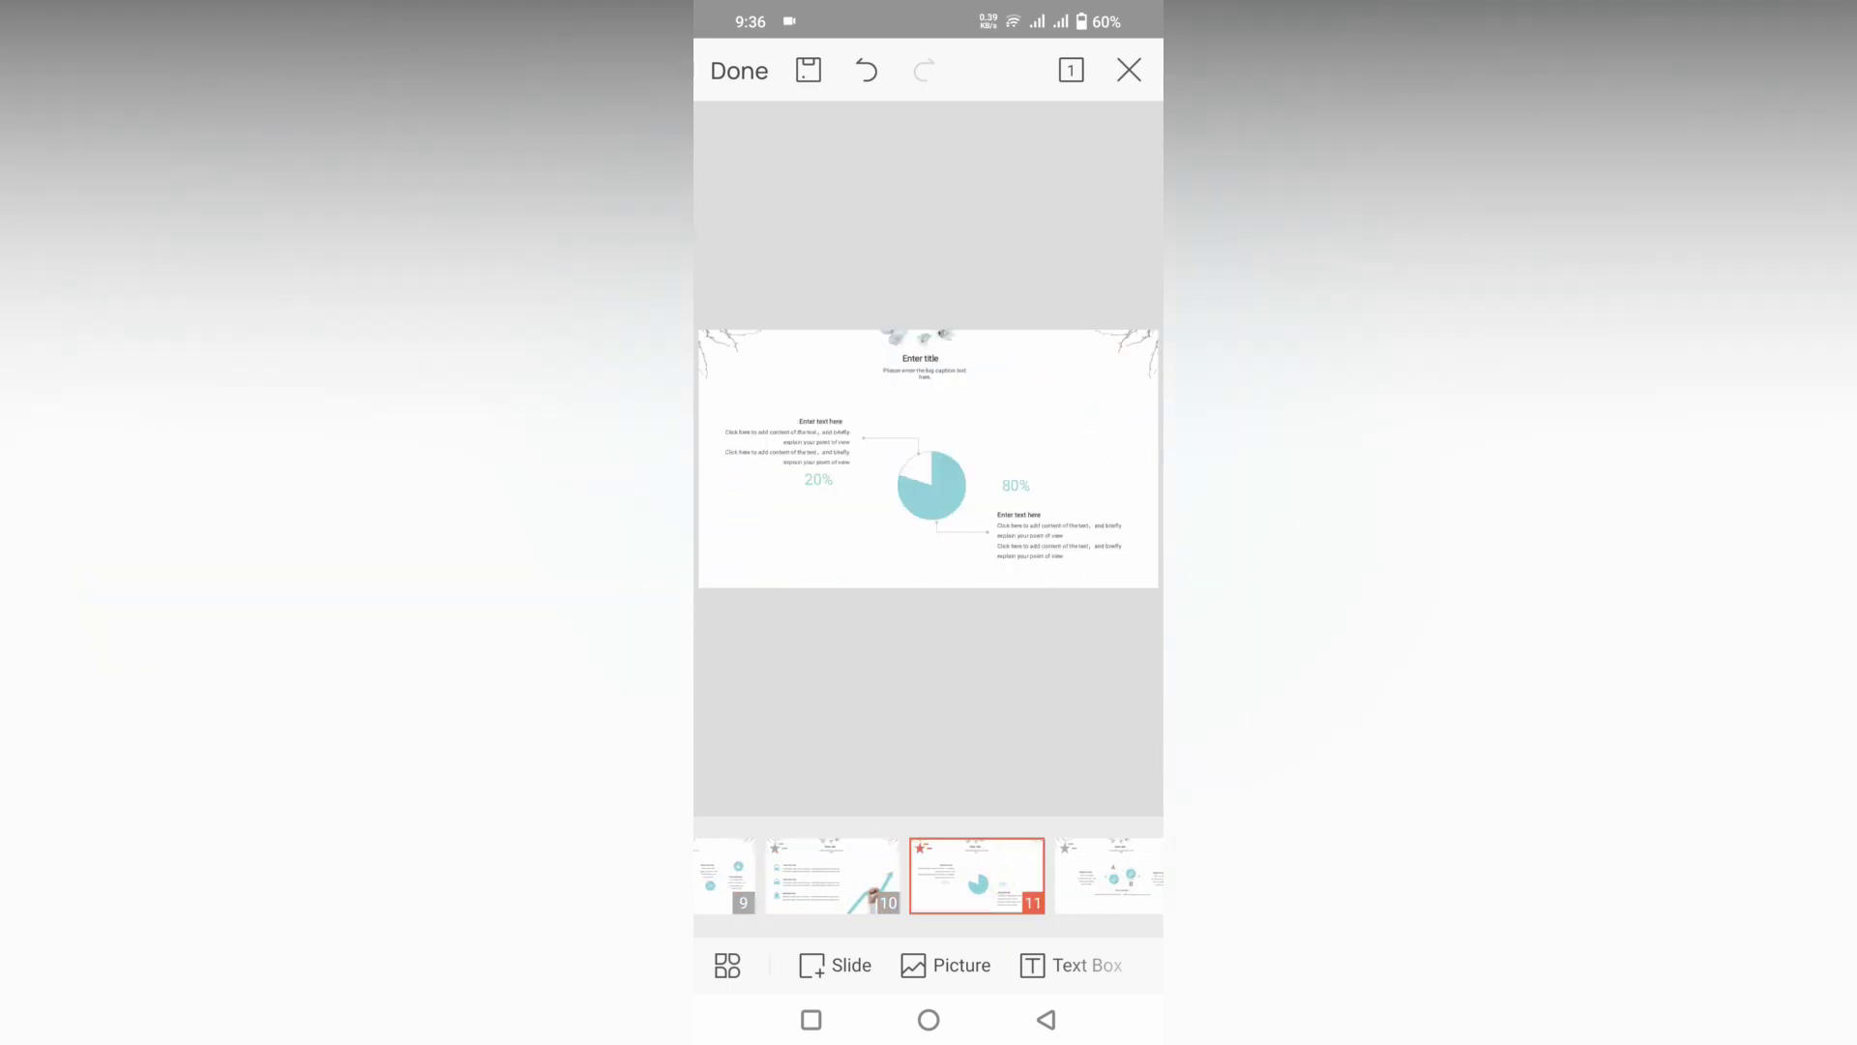
Close the presentation through the save prompt and back out to the New Presentation gallery.
{"action": "left_click", "coordinate": [1045, 1018]}
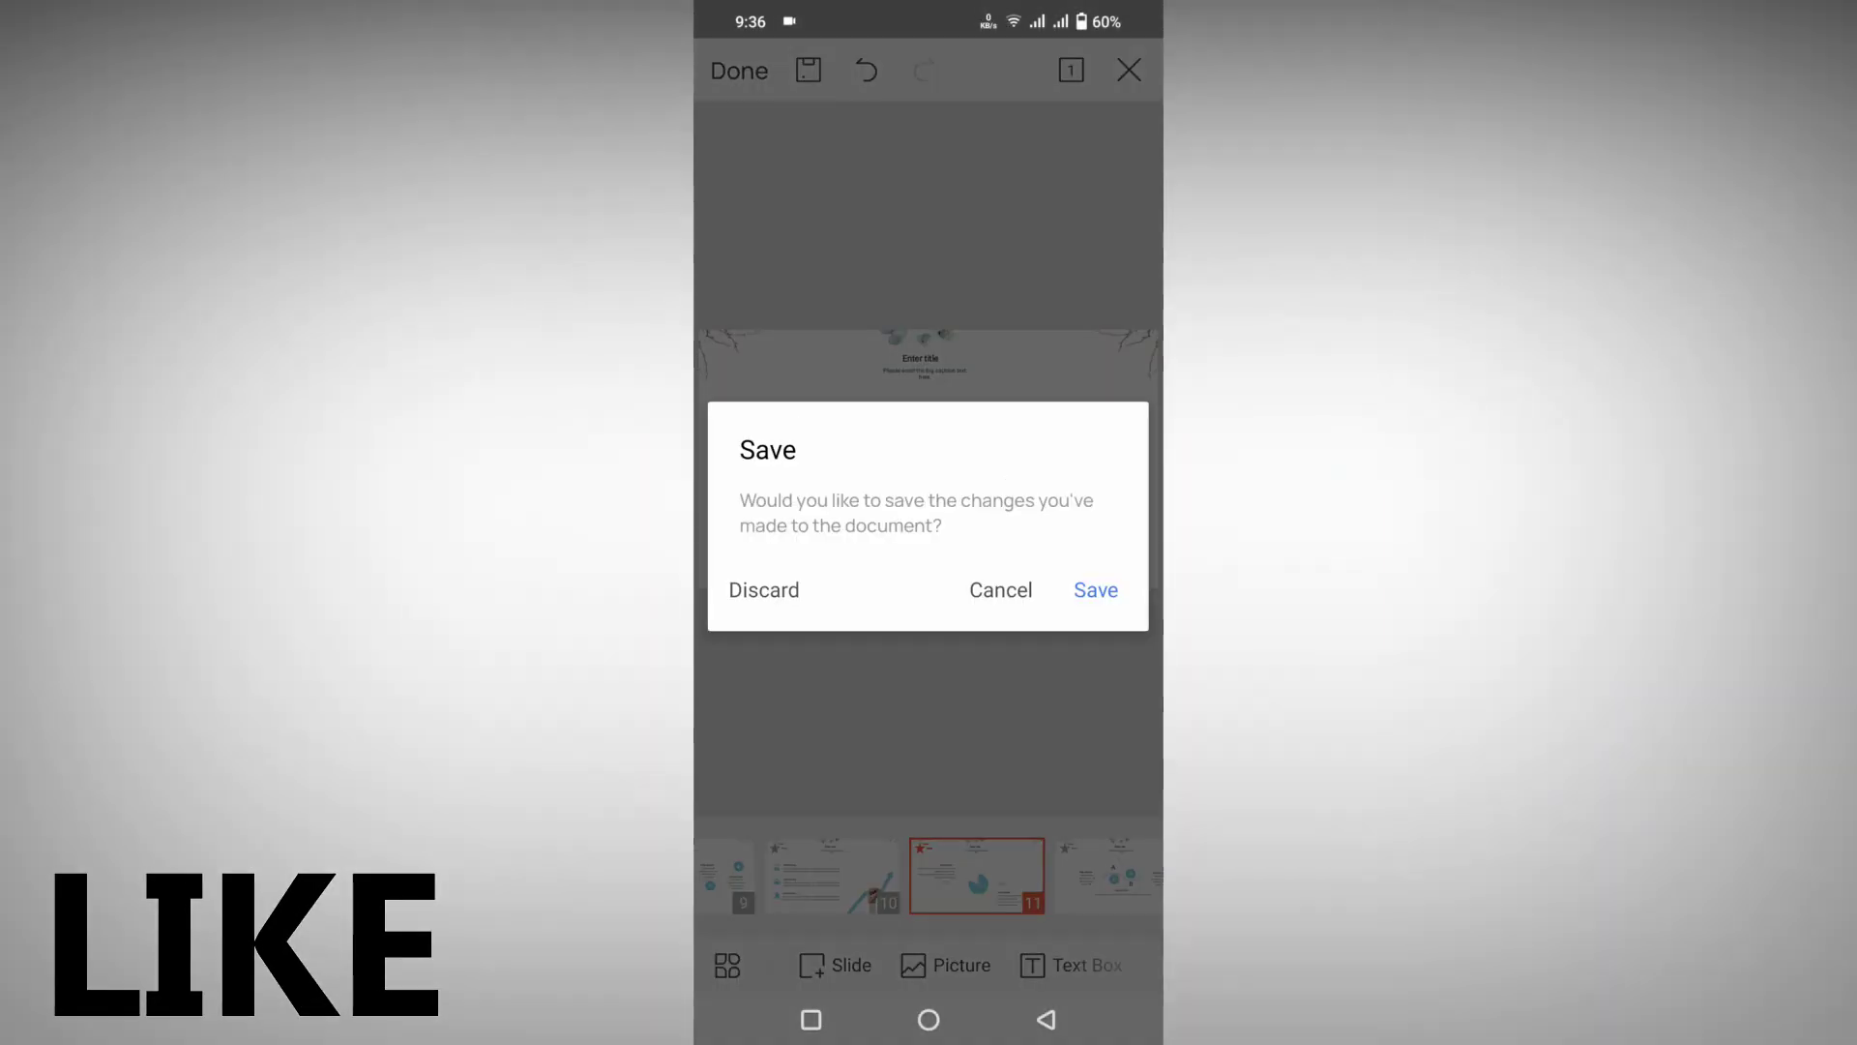
{"action": "left_click", "coordinate": [999, 589]}
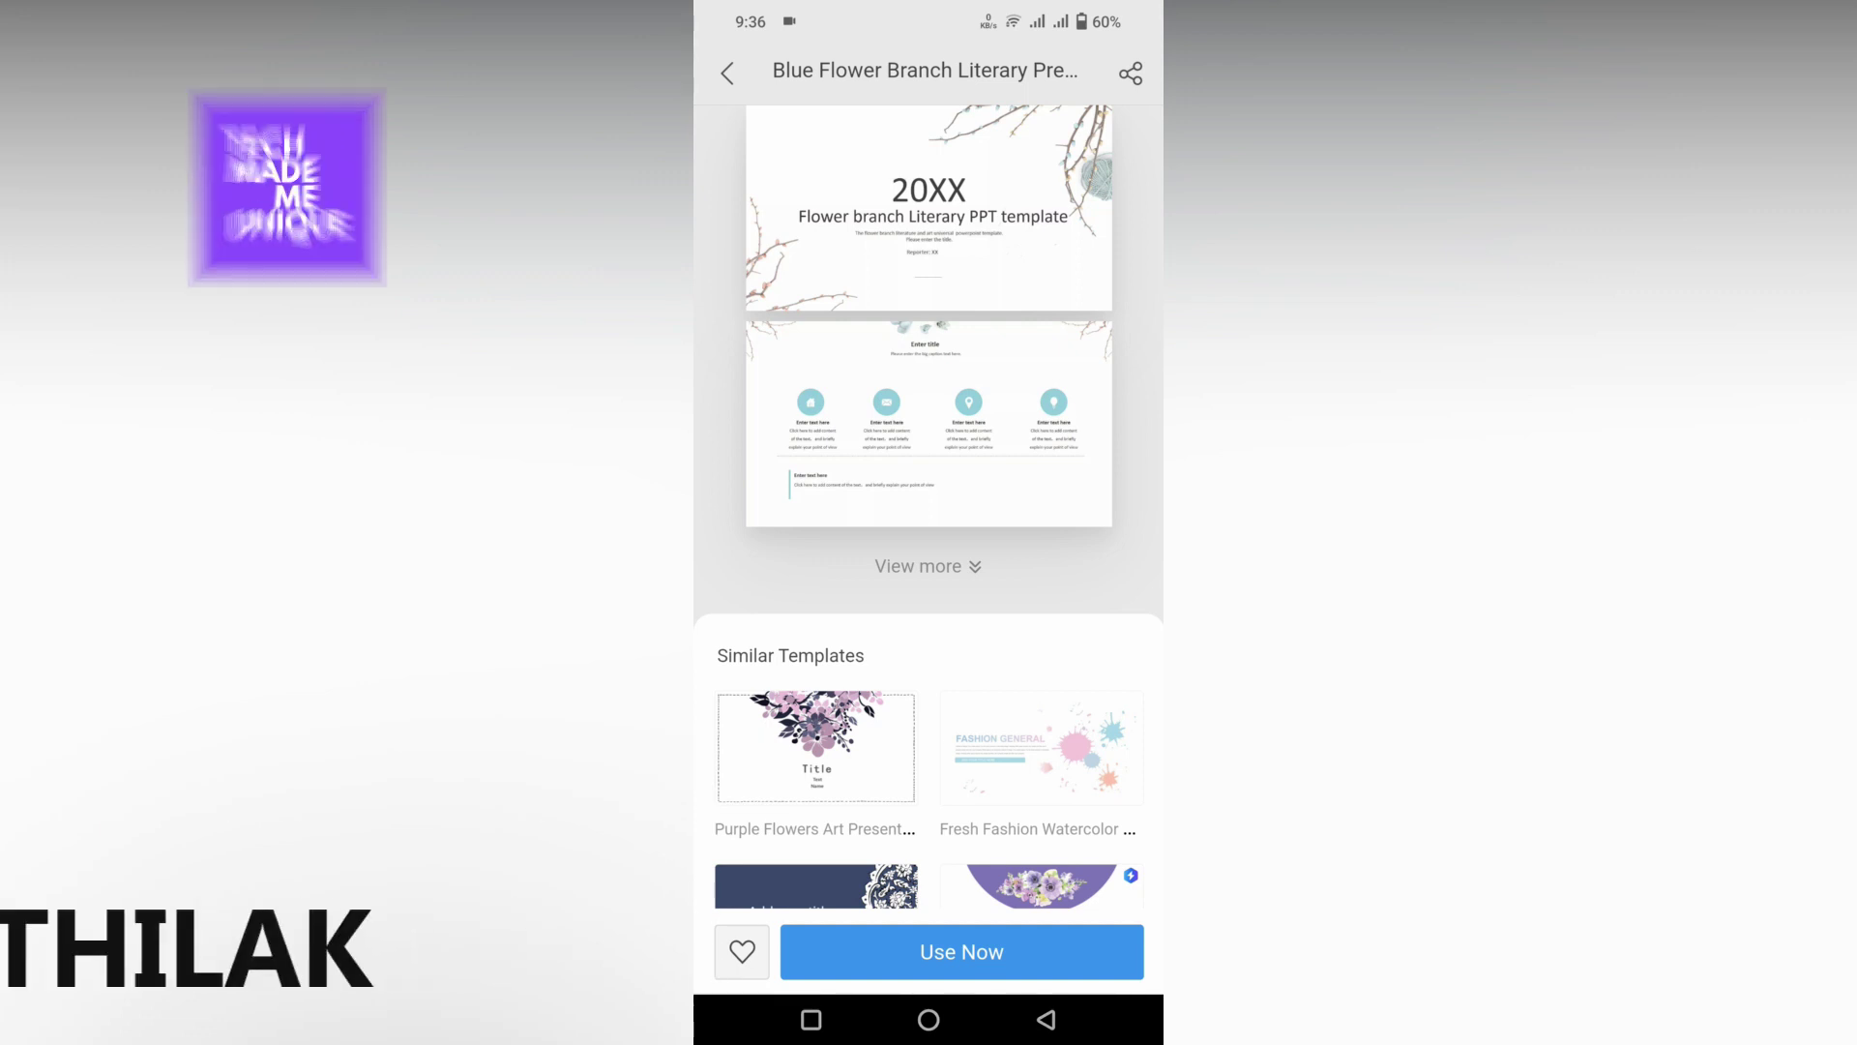
{"action": "left_click", "coordinate": [1045, 1019]}
{"action": "left_click", "coordinate": [1046, 1019]}
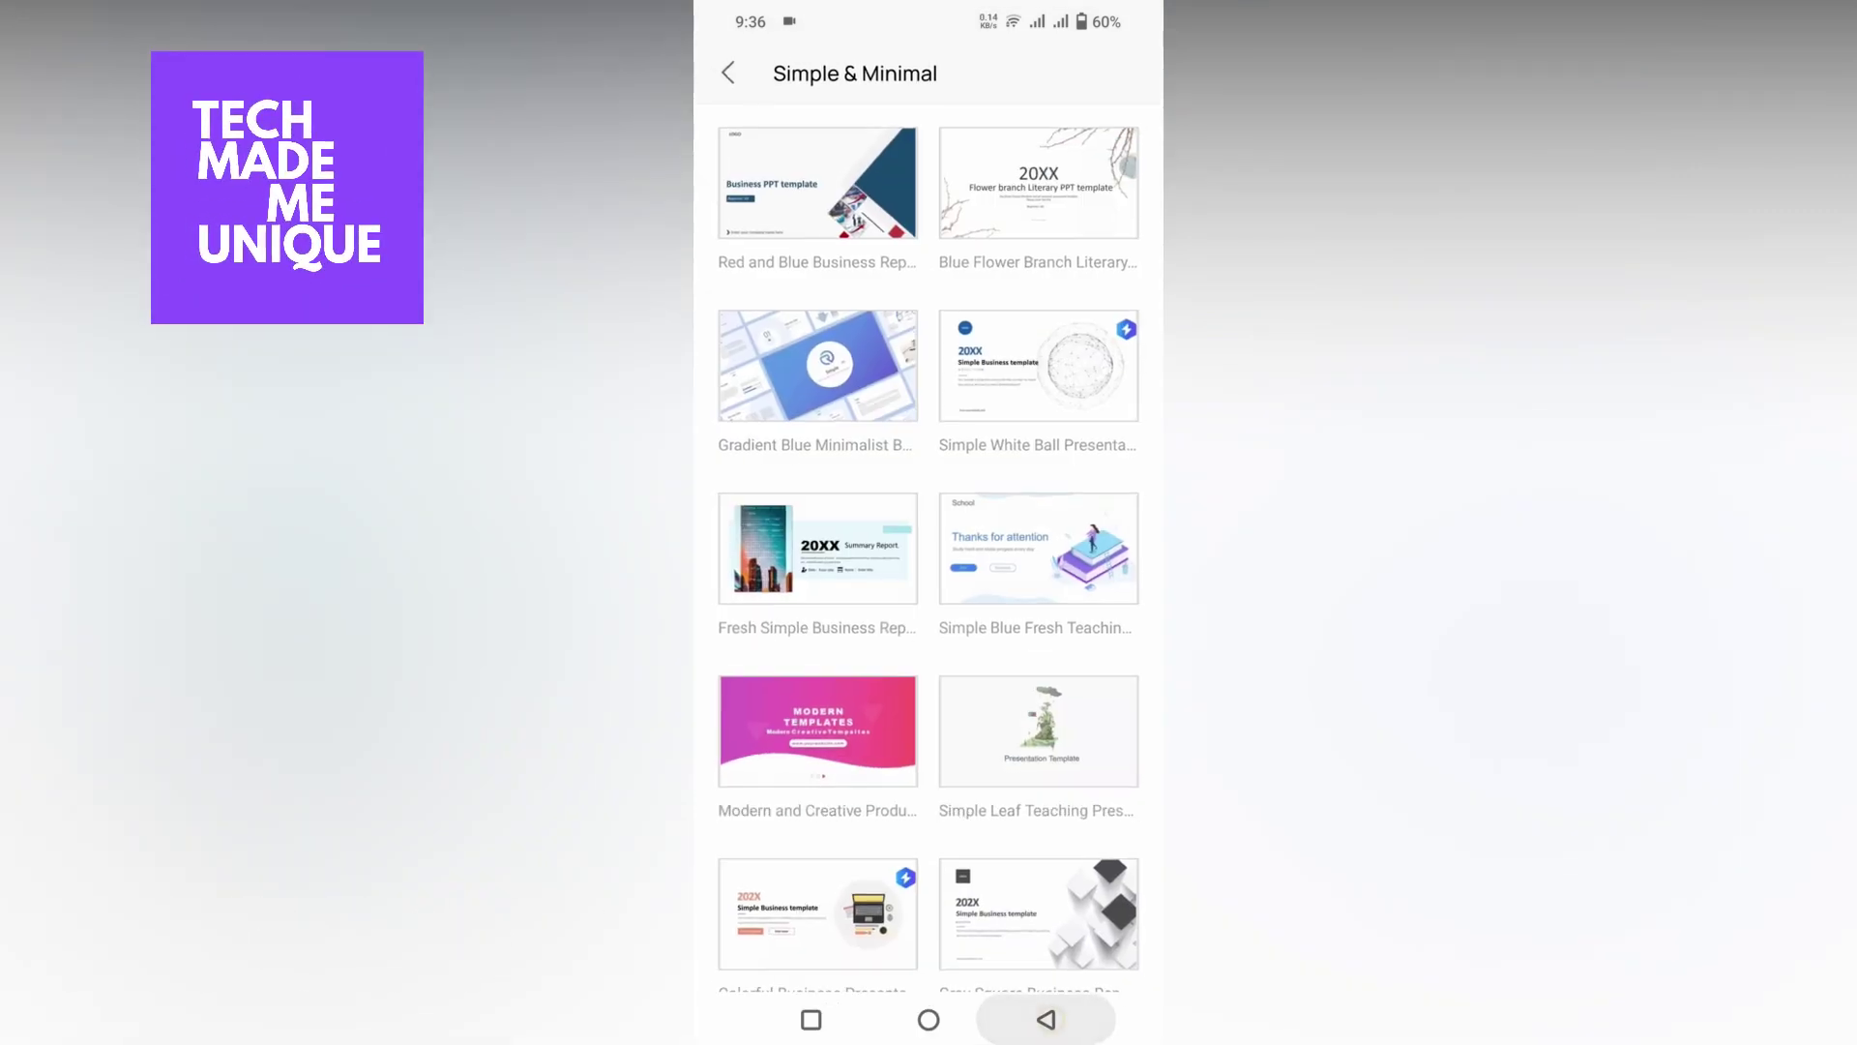